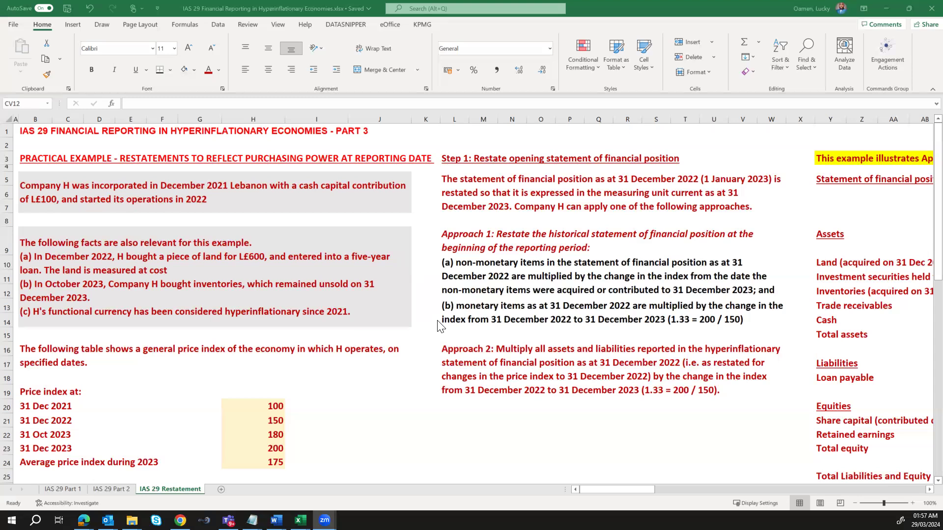
Review Company H's price index table, statements of financial position and statement of profit or loss before IAS 29 restatement
{"action": "left_click", "coordinate": [331, 409]}
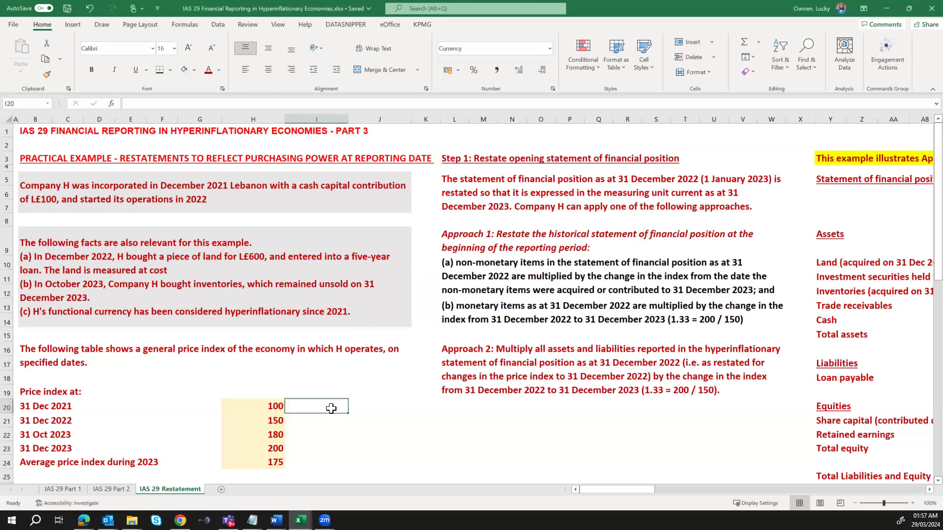
{"action": "scroll", "coordinate": [331, 408], "scroll_direction": "down", "scroll_amount": 2}
{"action": "scroll", "coordinate": [331, 408], "scroll_direction": "down", "scroll_amount": 3}
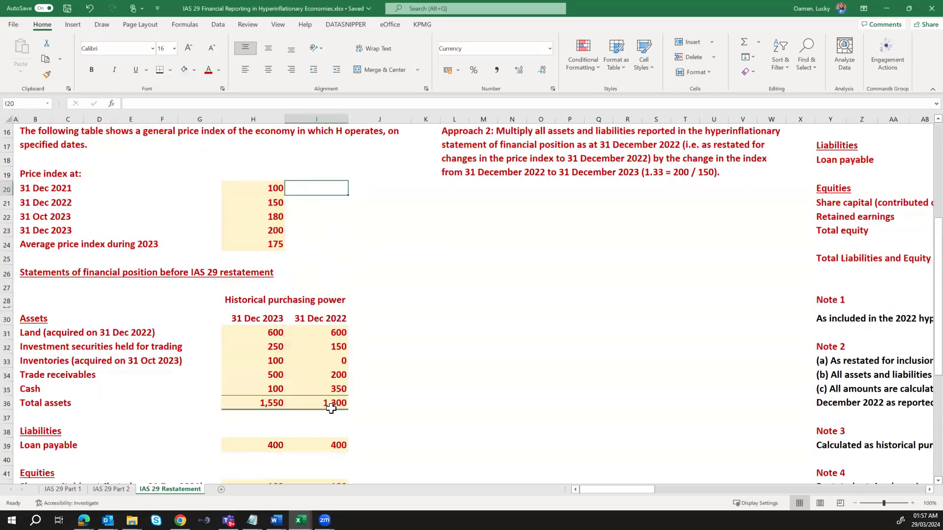
{"action": "scroll", "coordinate": [331, 408], "scroll_direction": "down", "scroll_amount": 2}
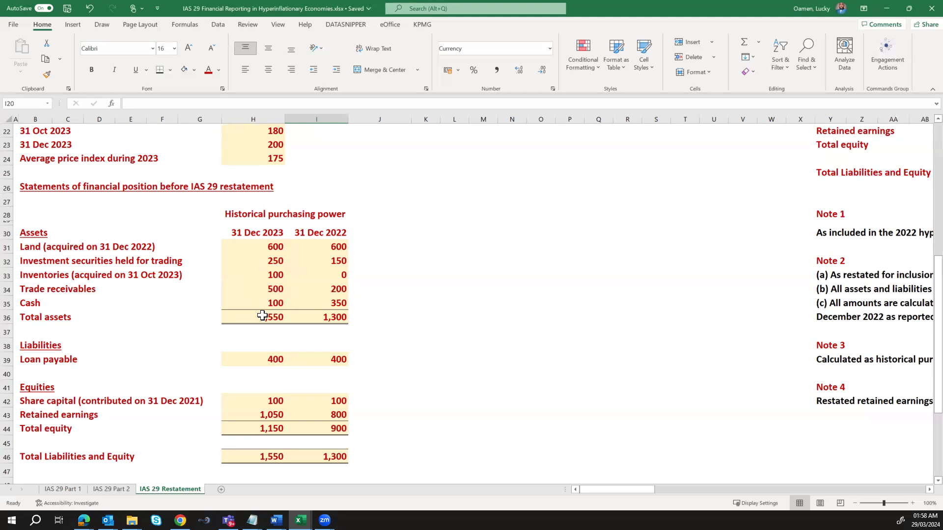
{"action": "scroll", "coordinate": [263, 315], "scroll_direction": "down", "scroll_amount": 2}
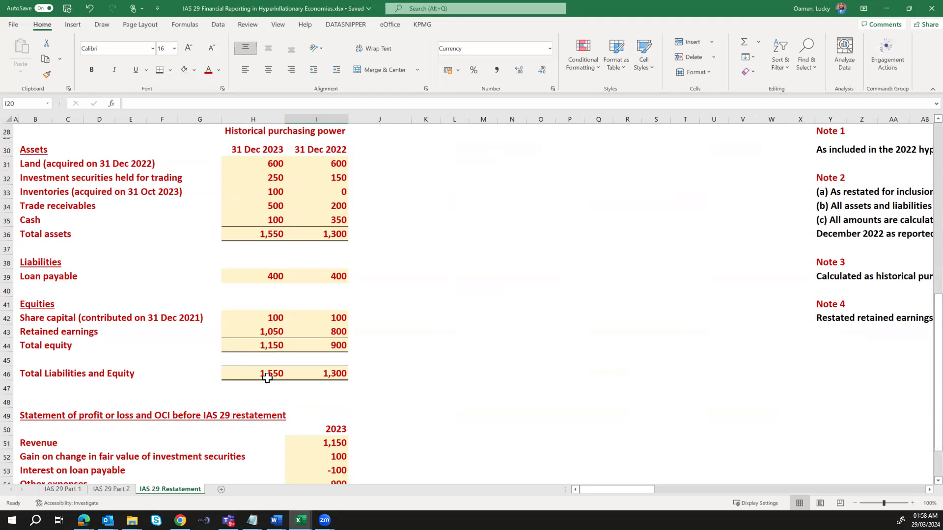
{"action": "scroll", "coordinate": [268, 377], "scroll_direction": "down", "scroll_amount": 2}
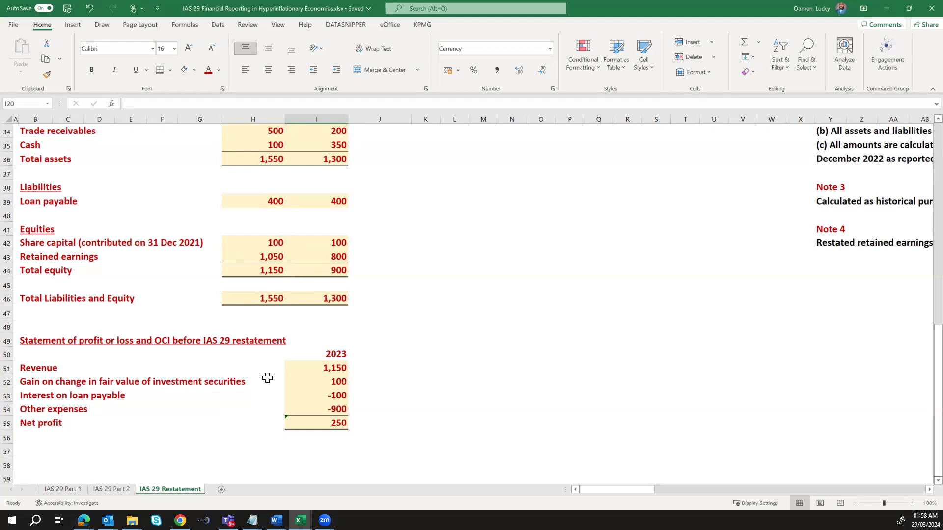
{"action": "scroll", "coordinate": [267, 379], "scroll_direction": "up", "scroll_amount": 4}
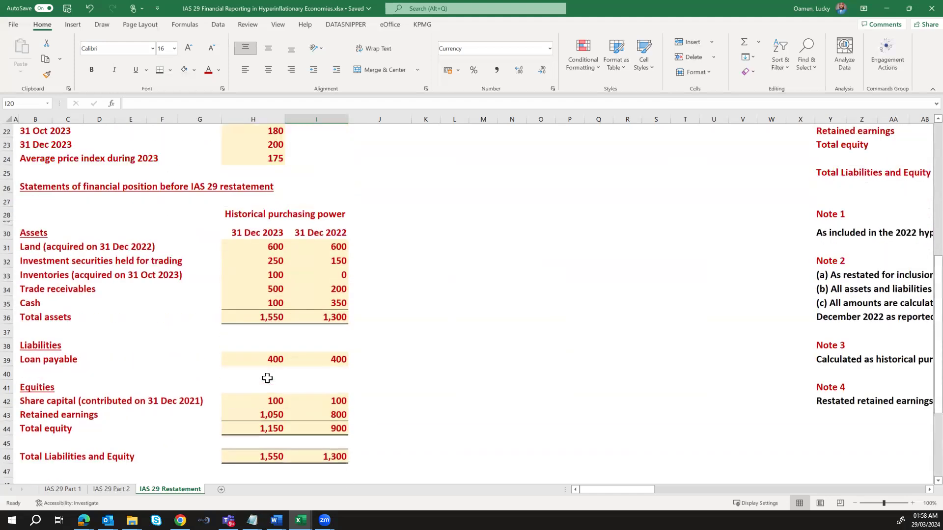
{"action": "scroll", "coordinate": [268, 378], "scroll_direction": "up", "scroll_amount": 4}
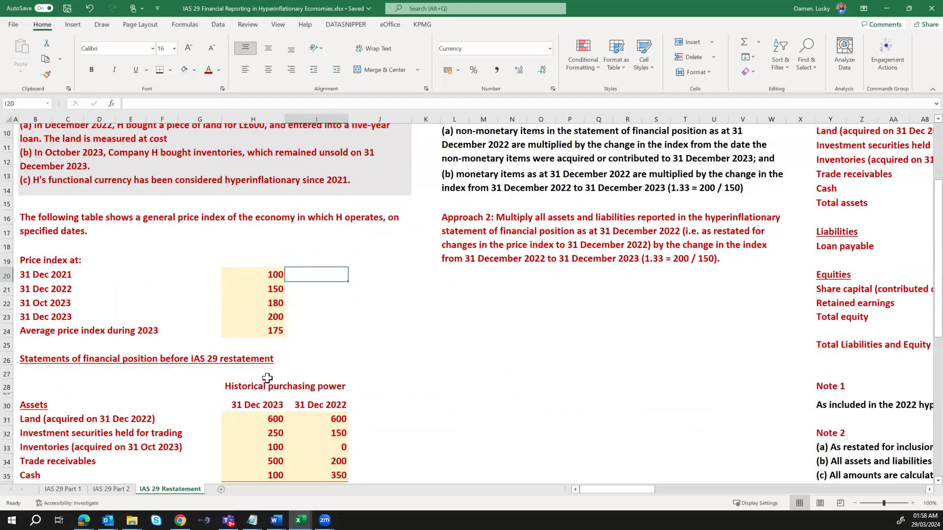
{"action": "scroll", "coordinate": [268, 378], "scroll_direction": "up", "scroll_amount": 3}
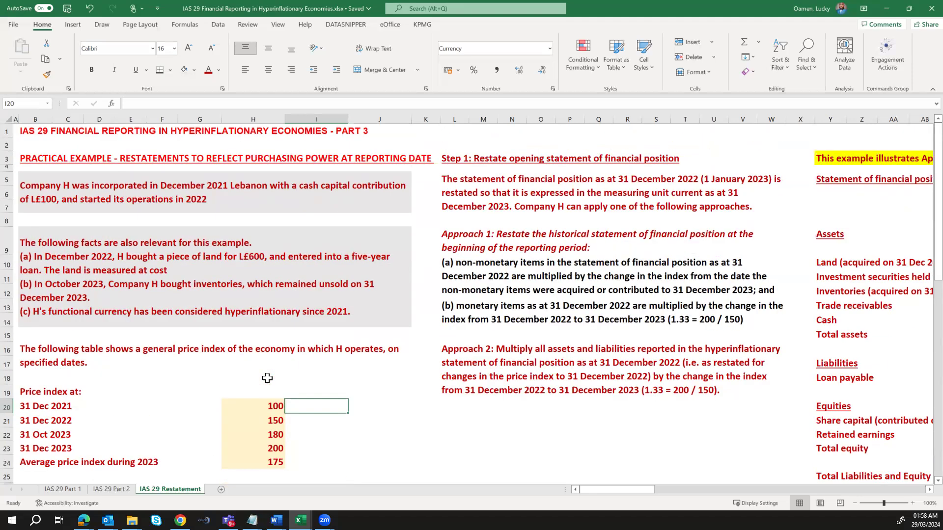
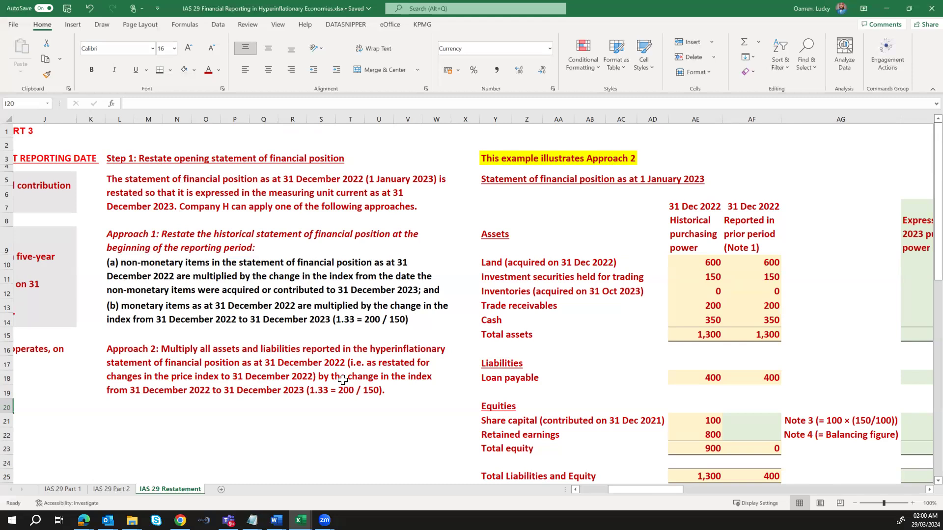
Compare the two Step 1 restatement approaches with the example facts, and go to the opening statement illustrating Approach 2
{"action": "scroll", "coordinate": [343, 380], "scroll_direction": "left", "scroll_amount": 5}
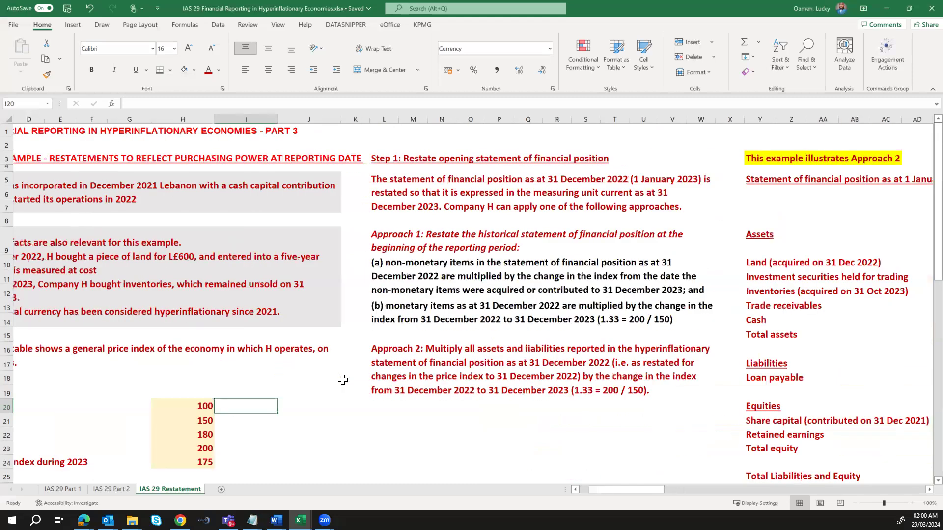
{"action": "scroll", "coordinate": [343, 379], "scroll_direction": "down", "scroll_amount": 1}
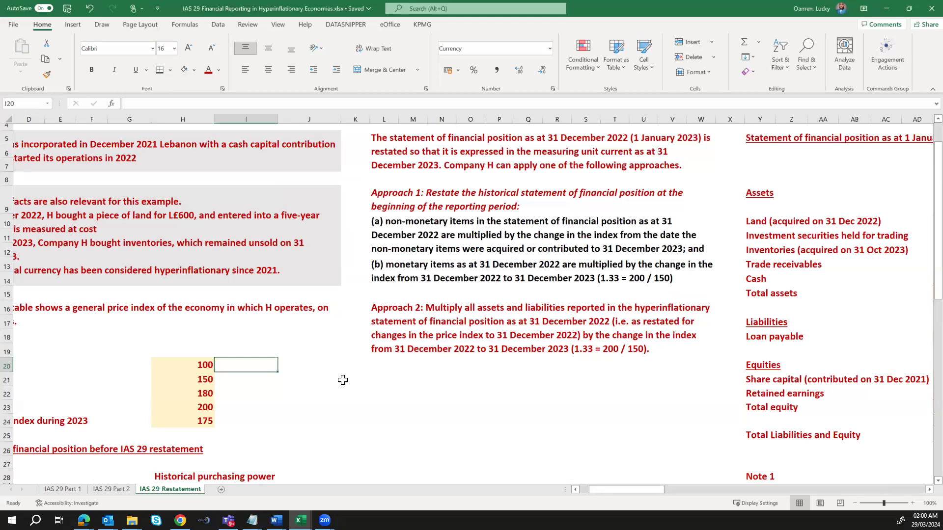
{"action": "scroll", "coordinate": [343, 380], "scroll_direction": "left", "scroll_amount": 3}
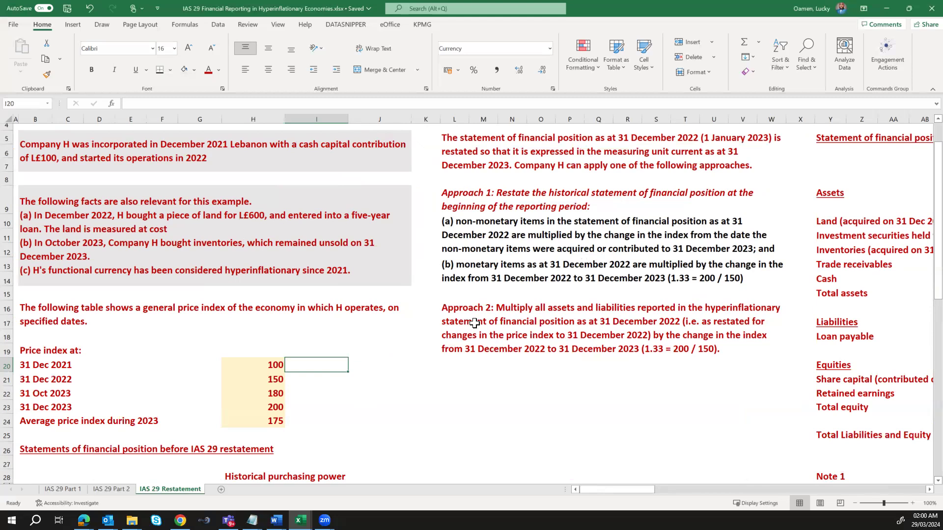
{"action": "scroll", "coordinate": [474, 323], "scroll_direction": "right", "scroll_amount": 2}
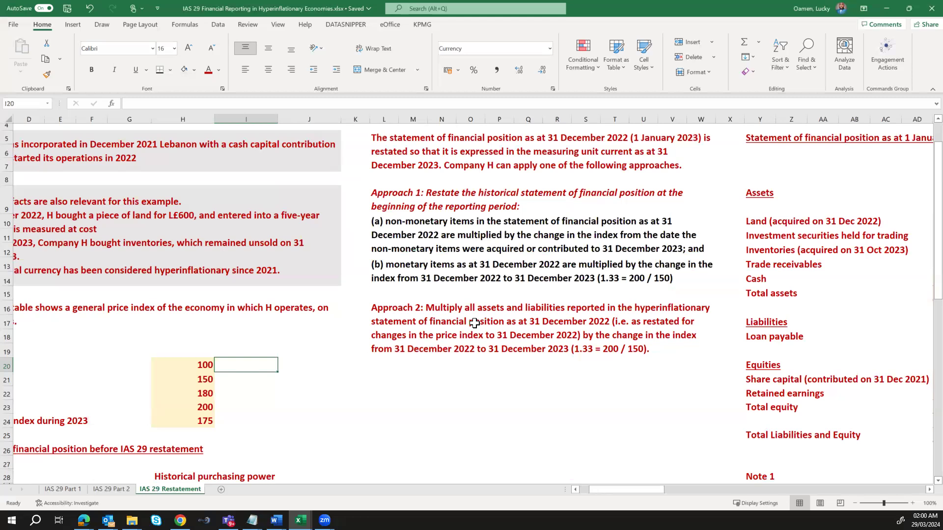
{"action": "scroll", "coordinate": [475, 324], "scroll_direction": "right", "scroll_amount": 3}
{"action": "scroll", "coordinate": [474, 323], "scroll_direction": "right", "scroll_amount": 3}
{"action": "scroll", "coordinate": [474, 323], "scroll_direction": "up", "scroll_amount": 1}
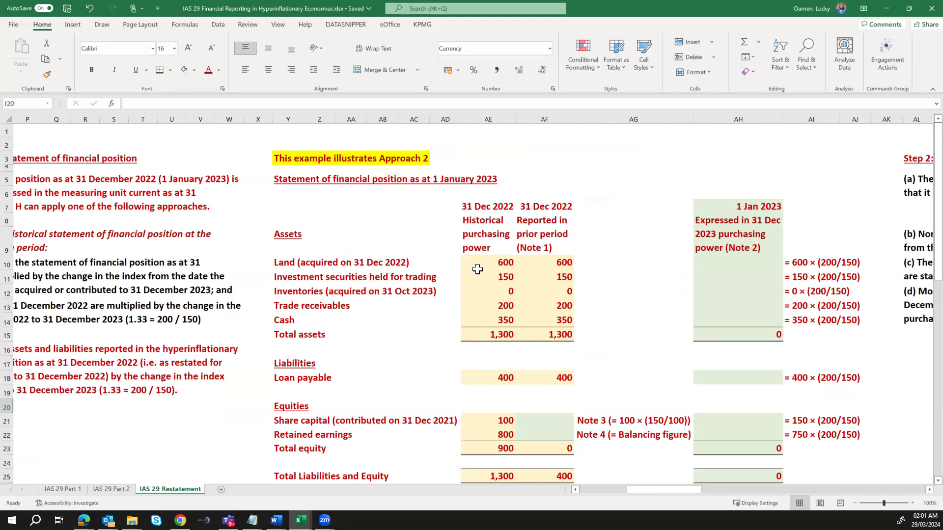
Examine the historical purchasing power and prior-period reported amounts for assets, loan payable and equity at 31 Dec 2022
{"action": "left_click_drag", "start_coordinate": [483, 208], "coordinate": [486, 373]}
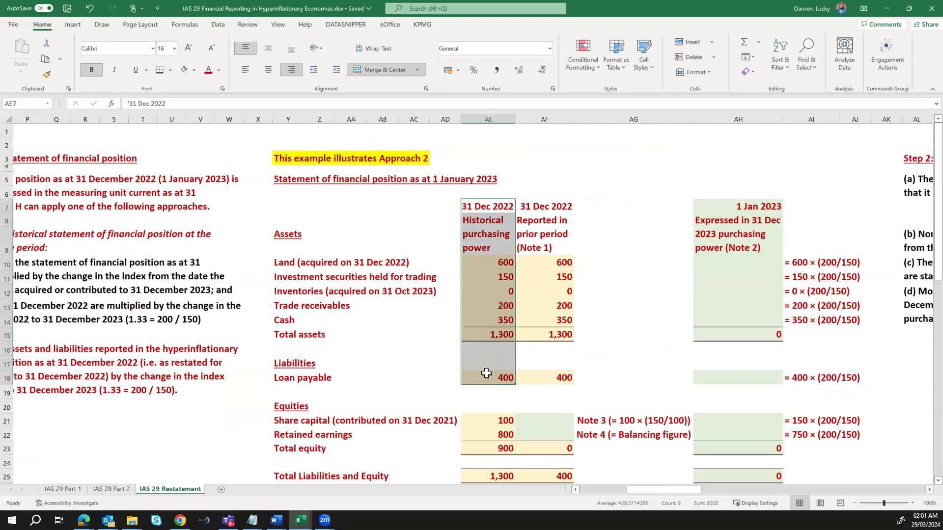
{"action": "scroll", "coordinate": [486, 373], "scroll_direction": "down", "scroll_amount": 1}
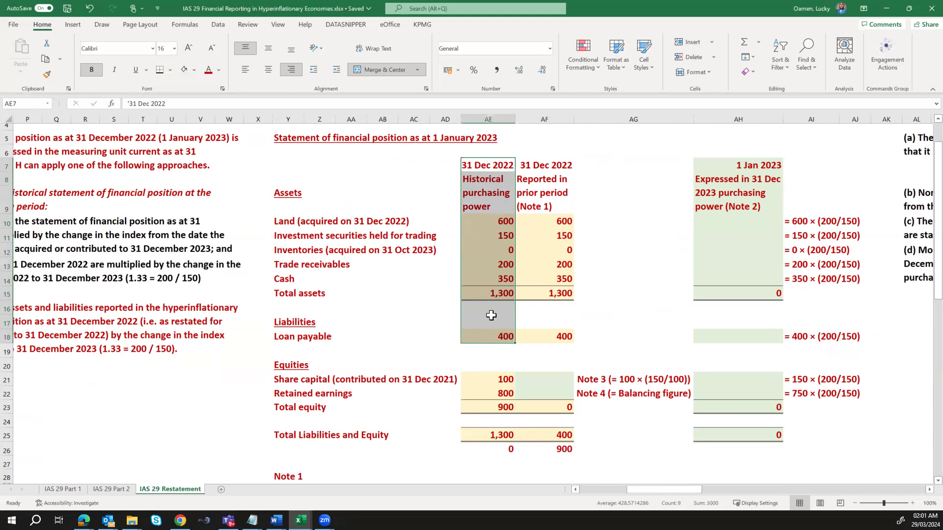
{"action": "scroll", "coordinate": [491, 315], "scroll_direction": "down", "scroll_amount": 1}
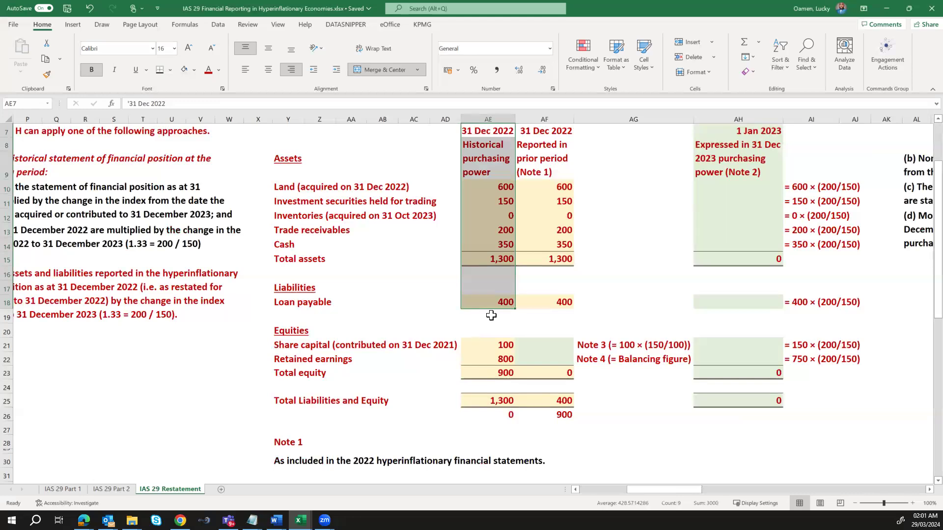
{"action": "scroll", "coordinate": [491, 316], "scroll_direction": "up", "scroll_amount": 1}
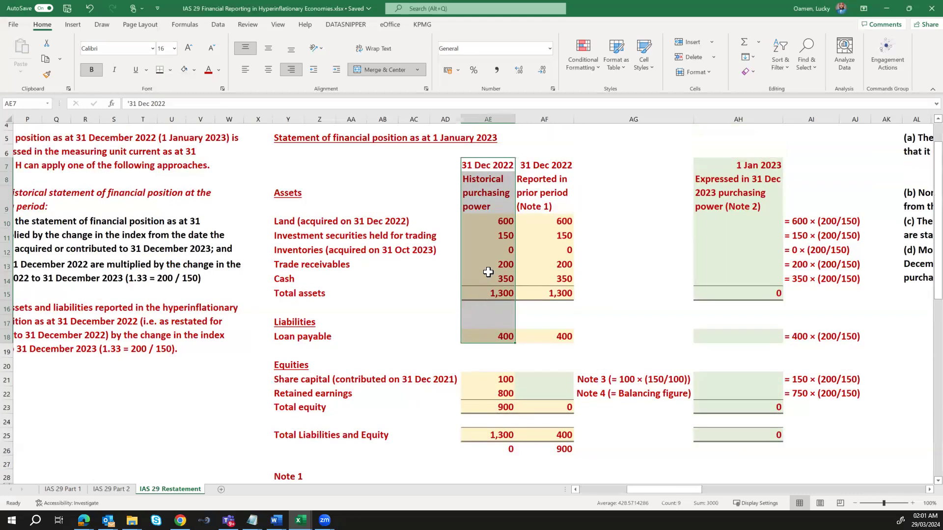
{"action": "left_click", "coordinate": [499, 222]}
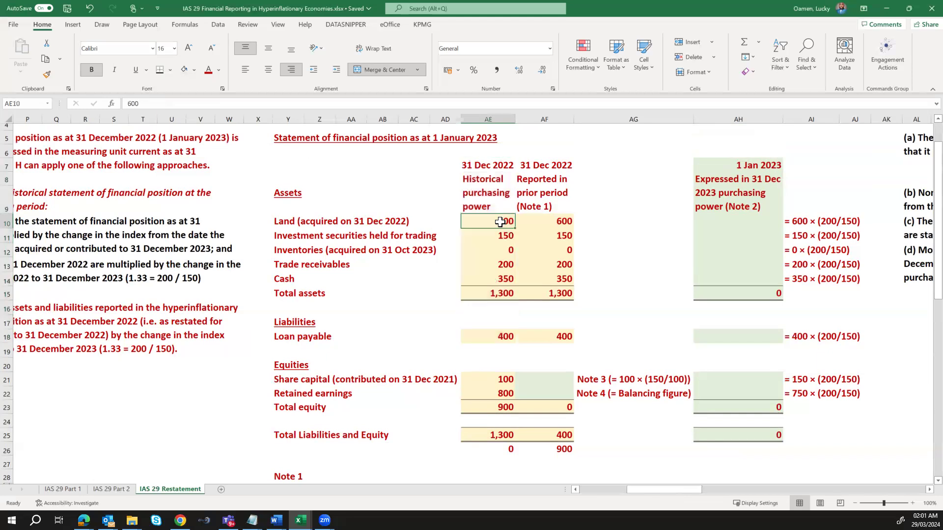
{"action": "left_click", "coordinate": [549, 226]}
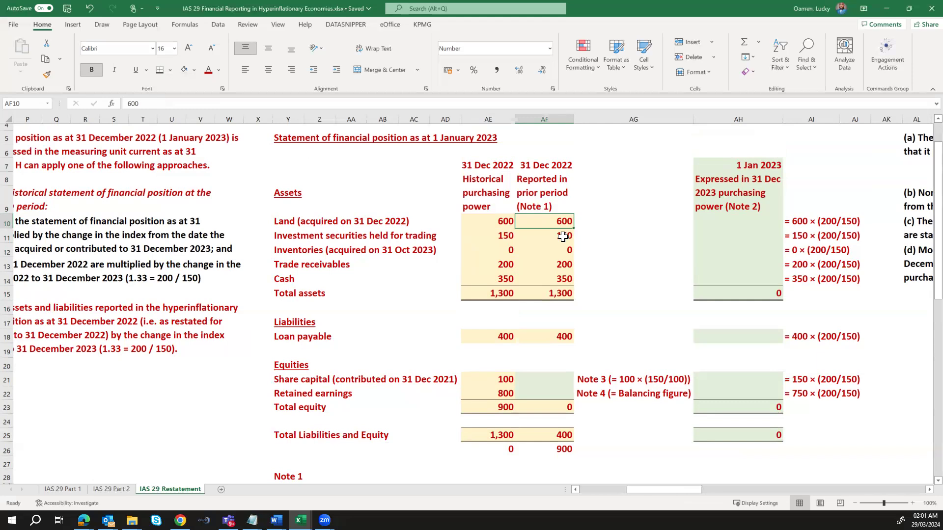
{"action": "left_click", "coordinate": [544, 337]}
{"action": "scroll", "coordinate": [517, 362], "scroll_direction": "down", "scroll_amount": 1}
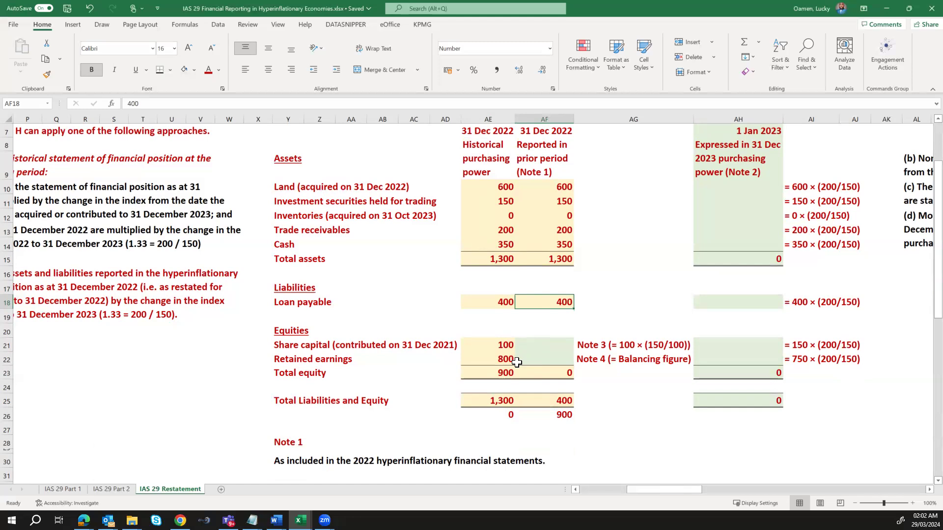
Check the 2021 and 2022 price indices and restate the prior-period reported share capital in AF21 with =AE21*150/100
{"action": "scroll", "coordinate": [517, 362], "scroll_direction": "left", "scroll_amount": 10}
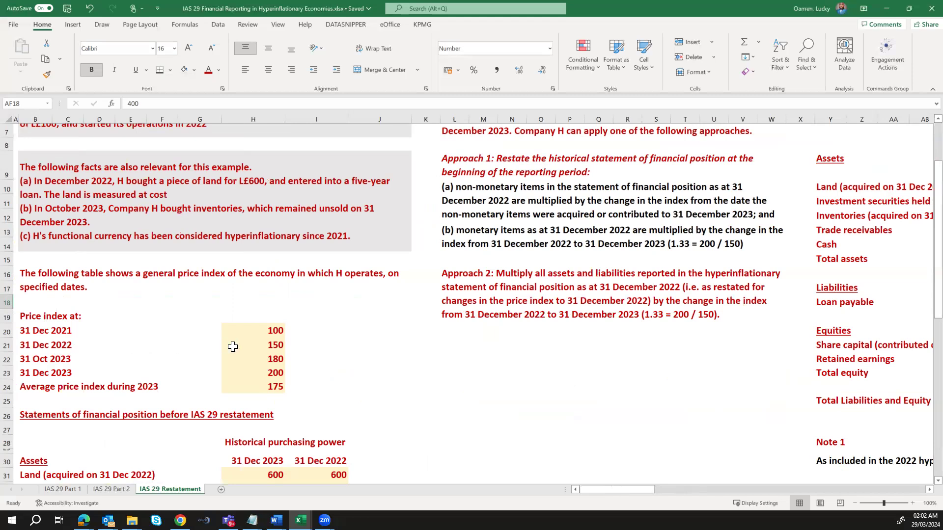
{"action": "left_click", "coordinate": [261, 357]}
{"action": "left_click", "coordinate": [264, 347]}
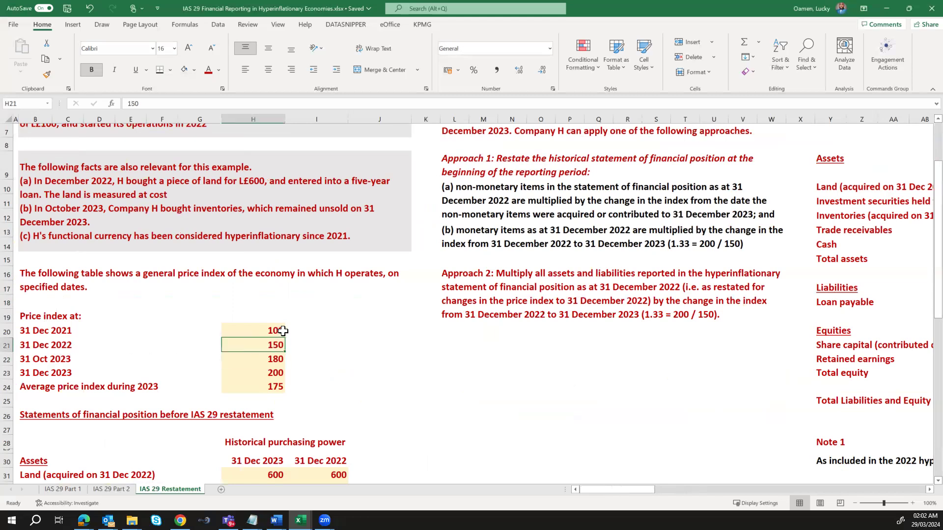
{"action": "left_click", "coordinate": [283, 331]}
{"action": "scroll", "coordinate": [438, 345], "scroll_direction": "right", "scroll_amount": 5}
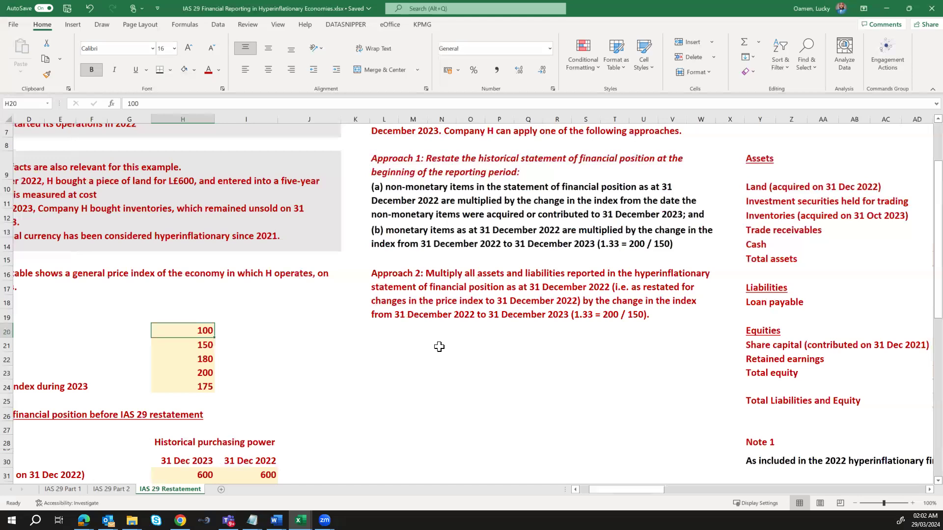
{"action": "scroll", "coordinate": [439, 347], "scroll_direction": "right", "scroll_amount": 2}
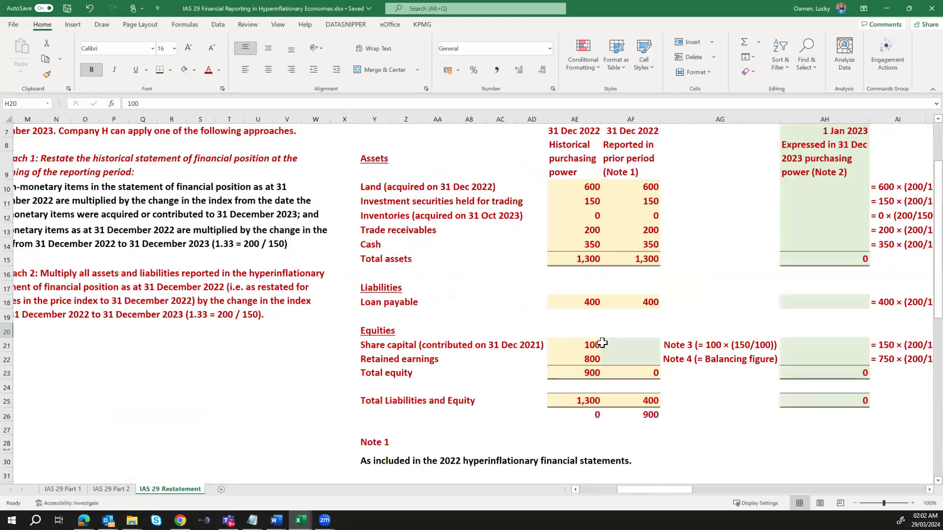
{"action": "left_click", "coordinate": [645, 343]}
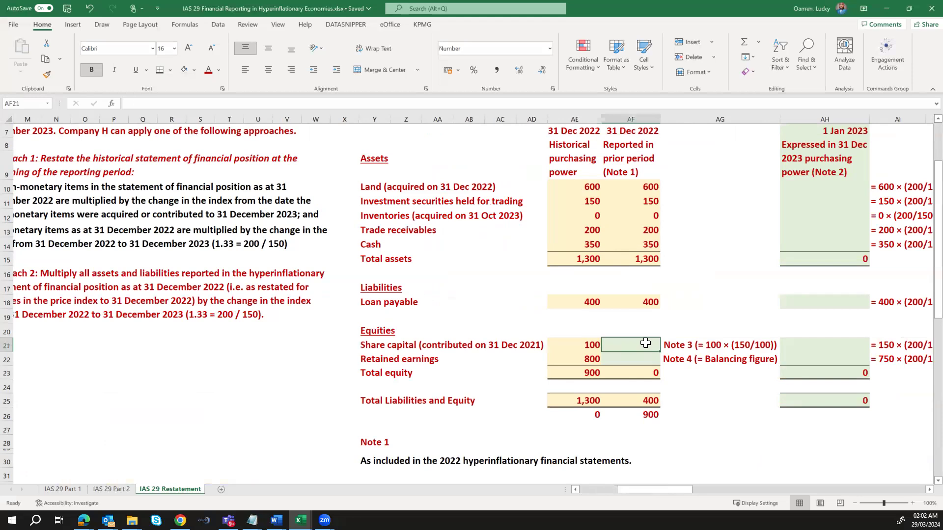
{"action": "type", "text": "="}
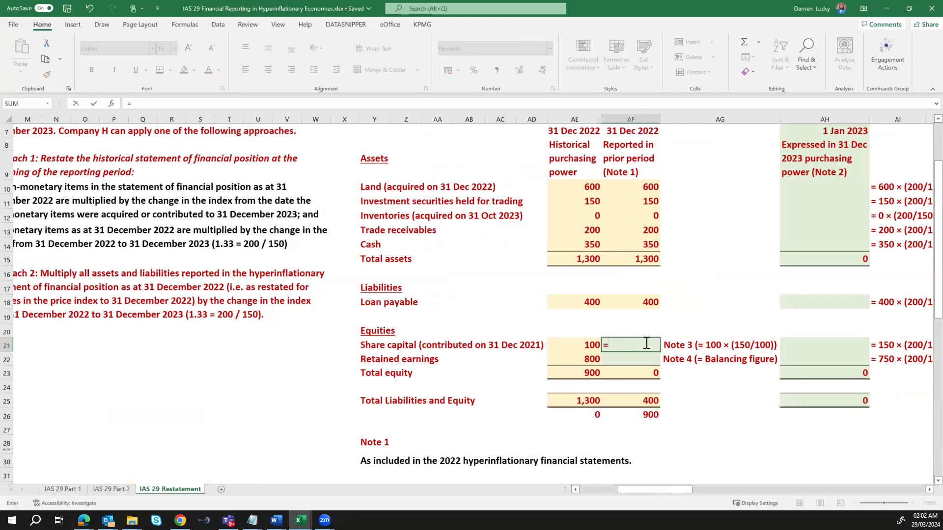
{"action": "key", "text": "Left"}
{"action": "type", "text": "*"}
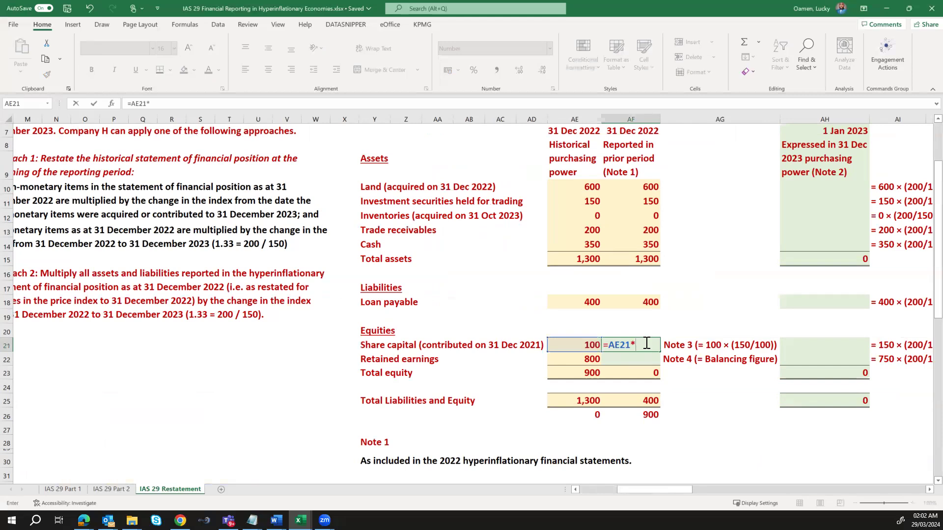
{"action": "type", "text": "150/100"}
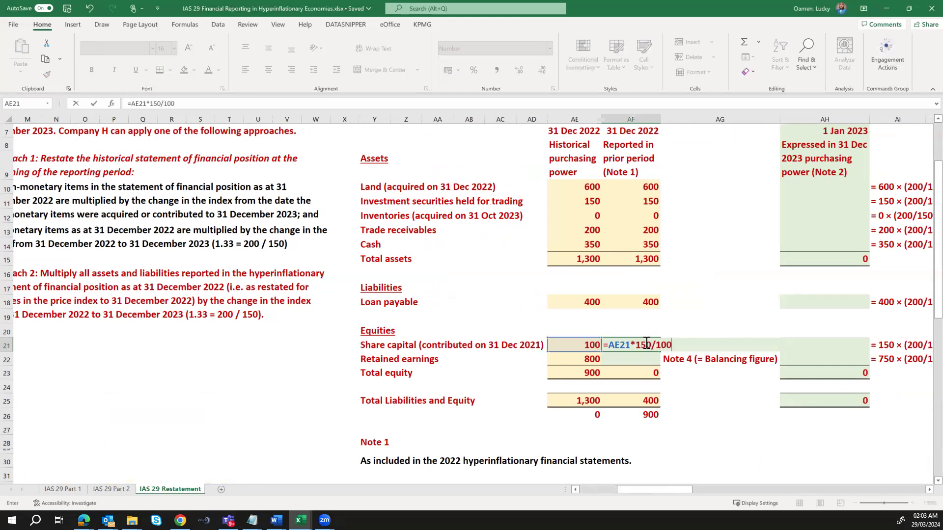
{"action": "key", "text": "Return"}
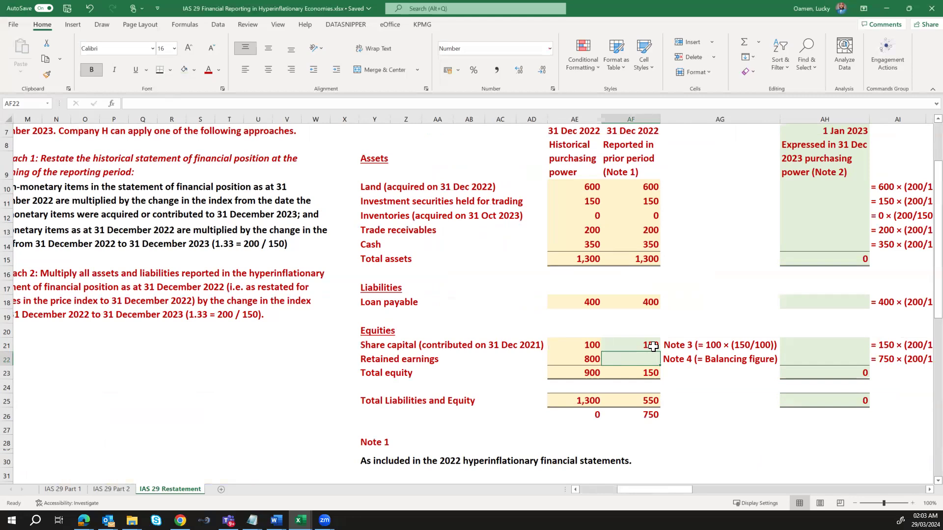
Enter 750 as the balancing retained earnings in the column reported in the prior period
{"action": "type", "text": "750"}
{"action": "key", "text": "Return"}
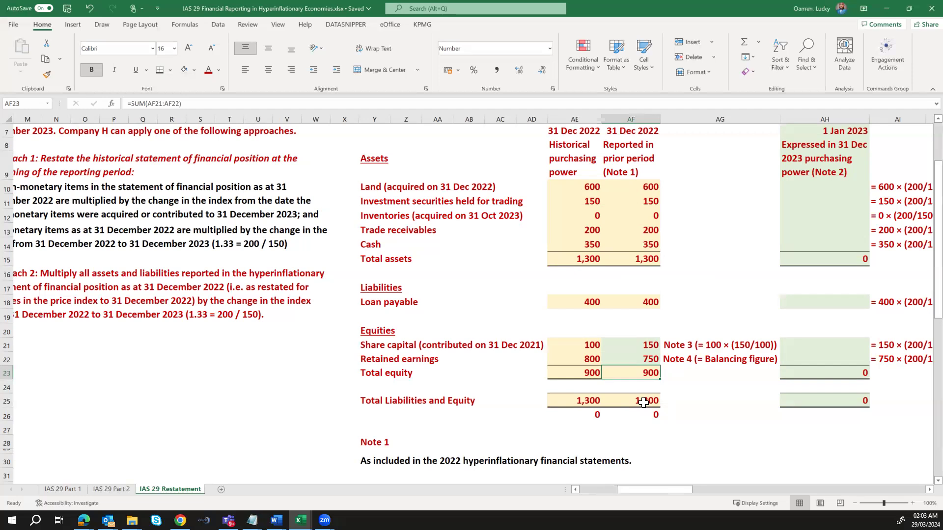
{"action": "left_click", "coordinate": [730, 328]}
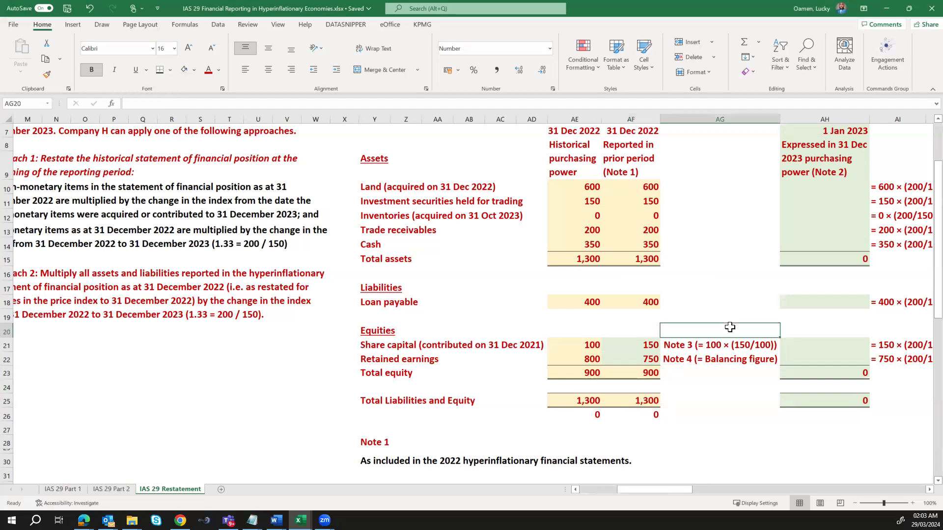
{"action": "scroll", "coordinate": [730, 327], "scroll_direction": "right", "scroll_amount": 3}
{"action": "scroll", "coordinate": [730, 327], "scroll_direction": "right", "scroll_amount": 3}
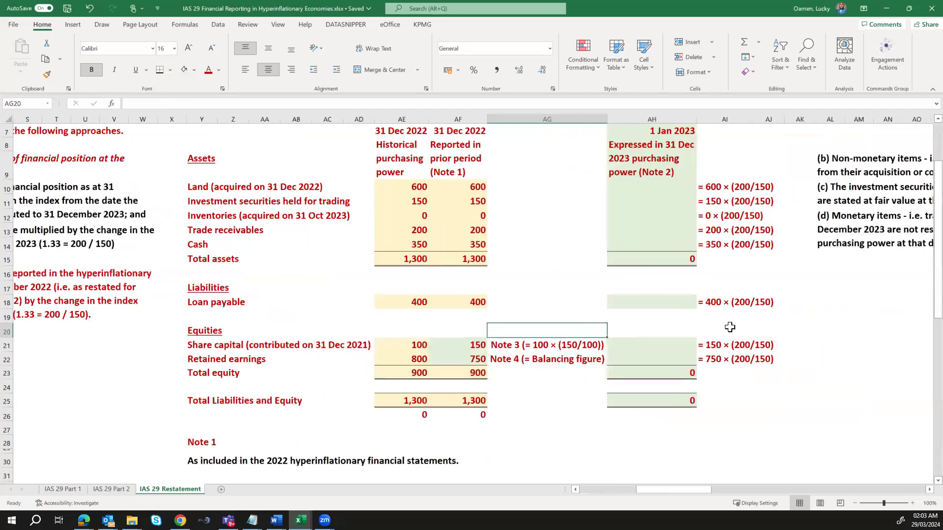
{"action": "left_click", "coordinate": [676, 192]}
{"action": "type", "text": "="}
{"action": "left_click", "coordinate": [457, 186]}
{"action": "type", "text": "*200/"}
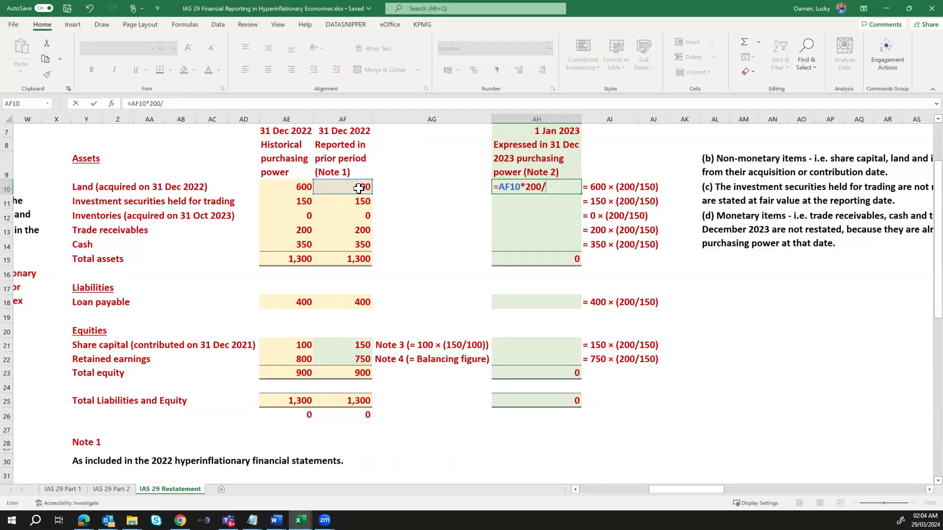
{"action": "key", "text": "Escape"}
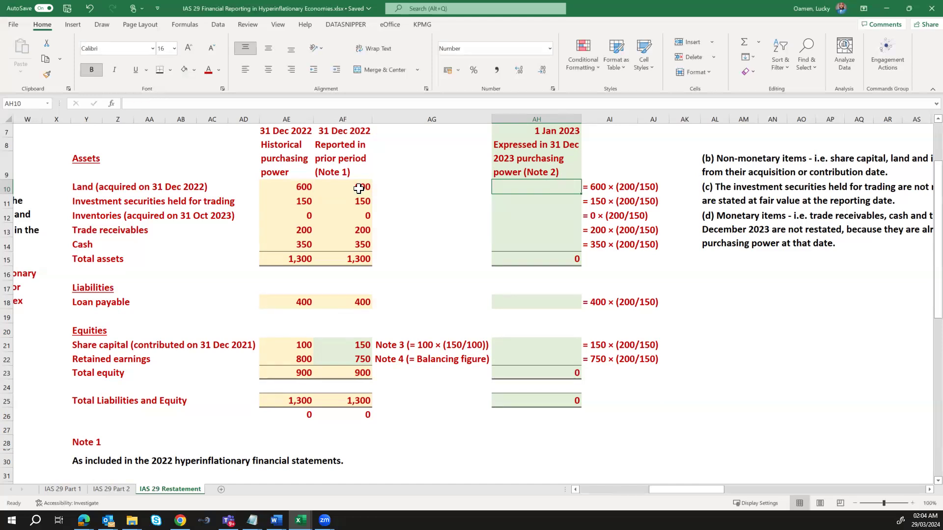
Restate the land at 1 Jan 2023 into 31 Dec 2023 purchasing power in AH10 with =AF10*200/150
{"action": "type", "text": "="}
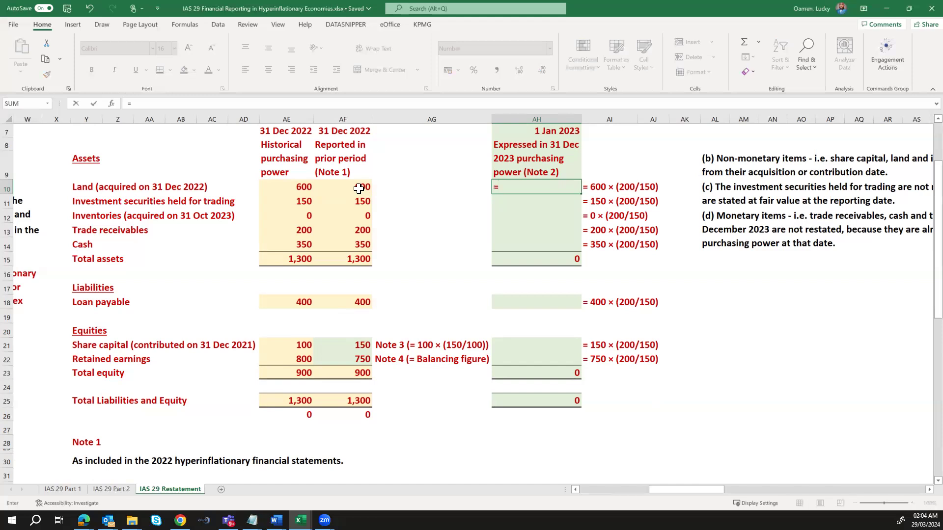
{"action": "left_click", "coordinate": [358, 188]}
{"action": "type", "text": "*"}
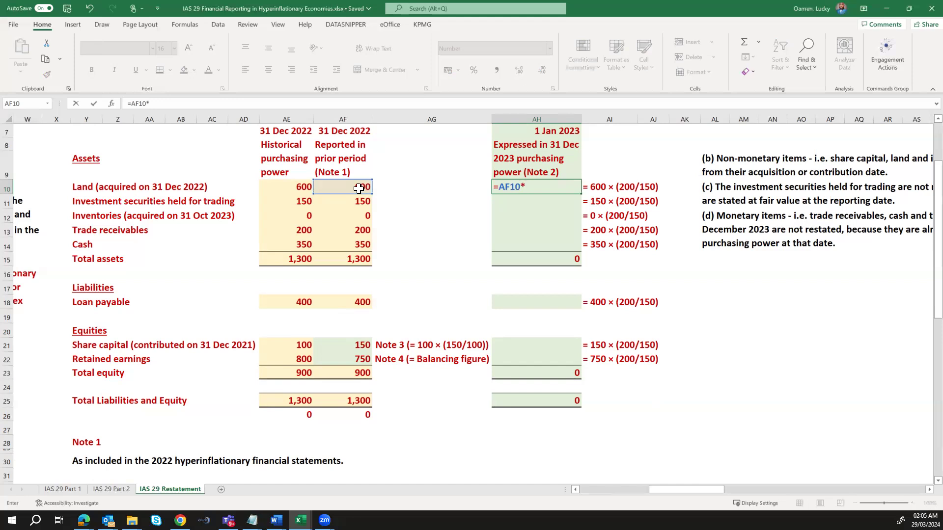
{"action": "type", "text": "200/150"}
{"action": "key", "text": "Return"}
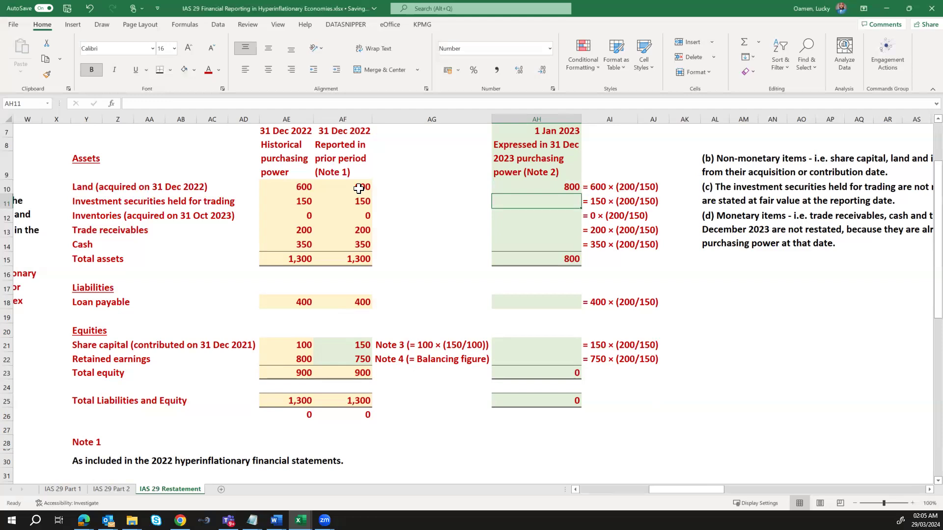
Restate the opening investment securities in AH11 with =AF11*200/150 and enter 0 for inventories in AH12
{"action": "type", "text": "="}
{"action": "left_click", "coordinate": [358, 202]}
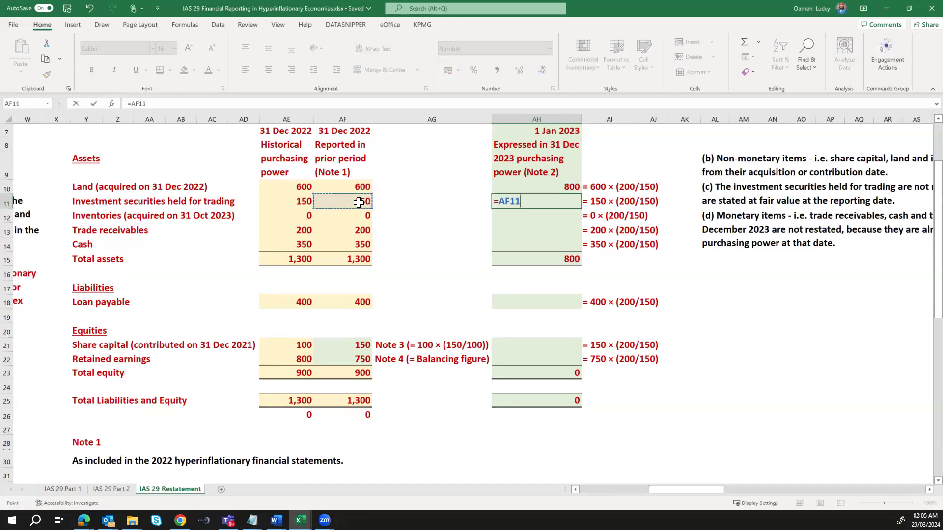
{"action": "type", "text": "*200/150"}
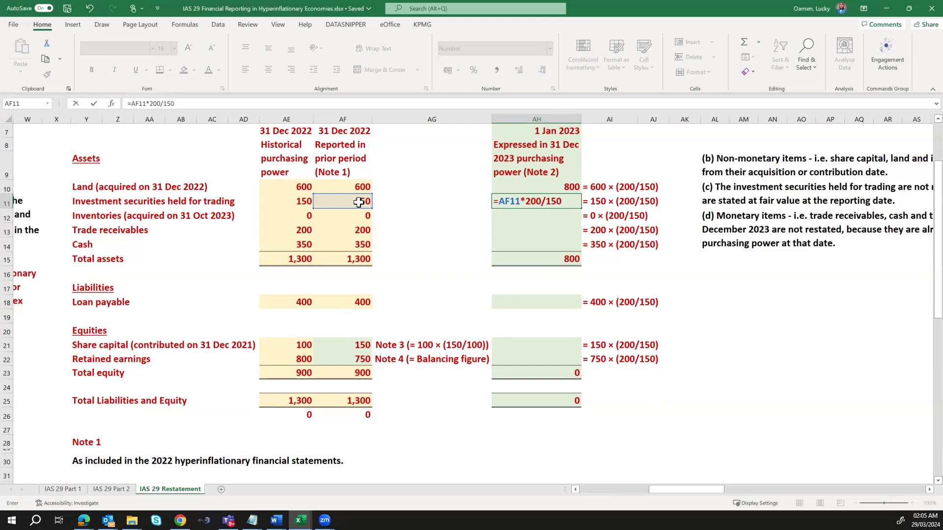
{"action": "key", "text": "Return"}
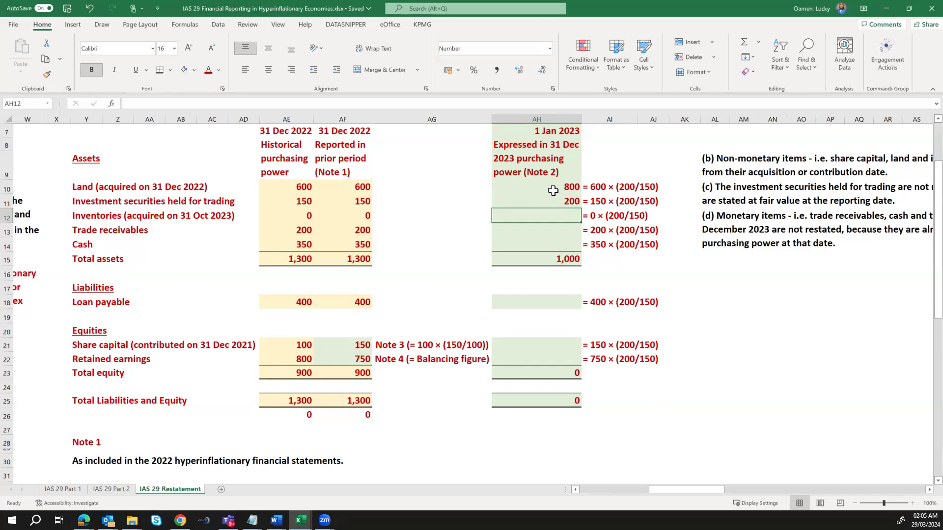
{"action": "type", "text": "0"}
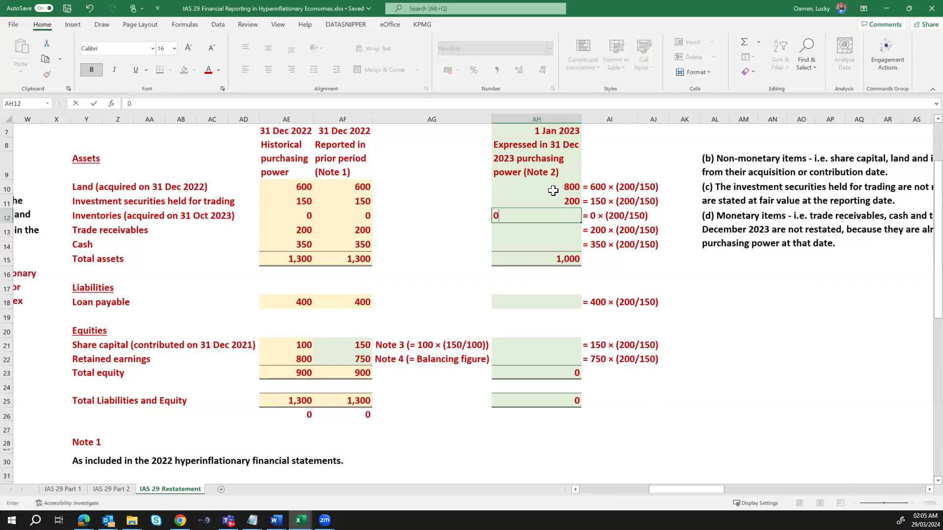
{"action": "key", "text": "Return"}
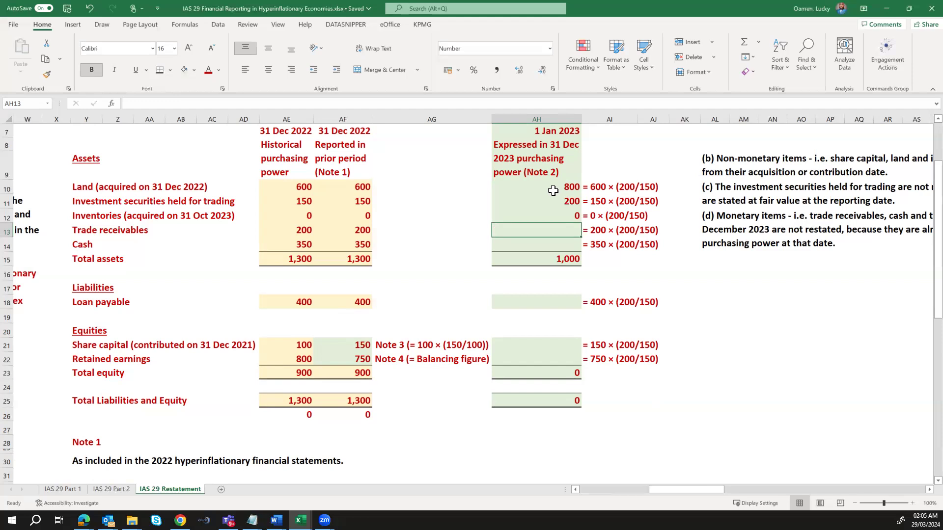
Restate the opening trade receivables in AH13 with =AF13*200/150
{"action": "type", "text": "="}
{"action": "left_click", "coordinate": [363, 229]}
{"action": "type", "text": "*"}
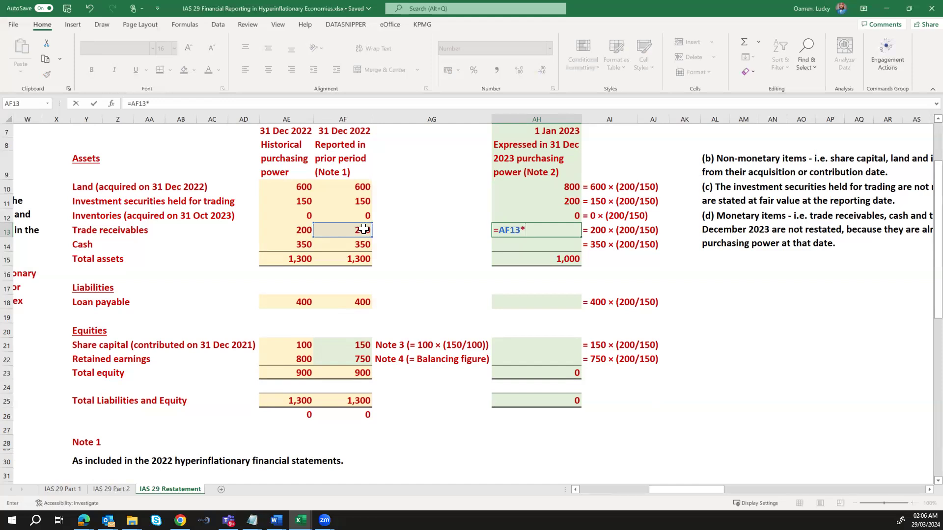
{"action": "type", "text": "200/150"}
{"action": "key", "text": "Return"}
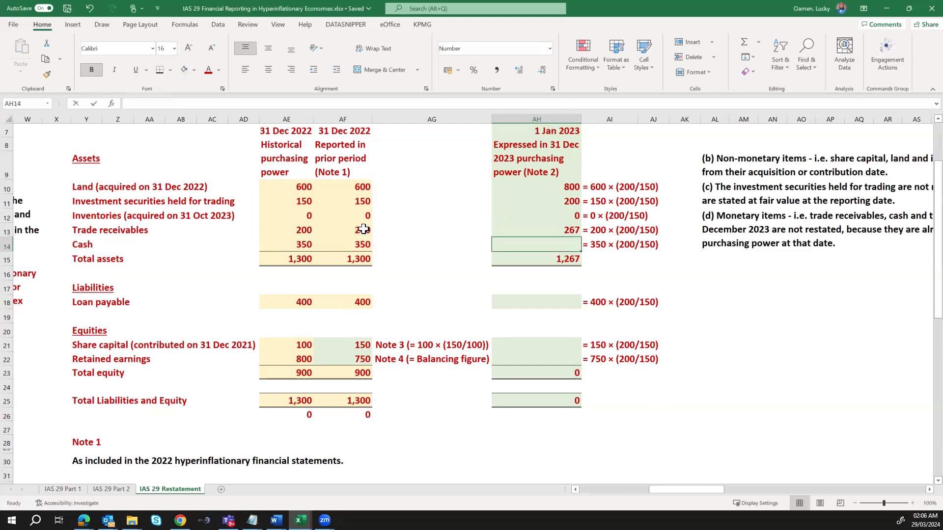
Restate the opening cash balance in AH14 with =AF14*200/150
{"action": "type", "text": "="}
{"action": "left_click", "coordinate": [359, 246]}
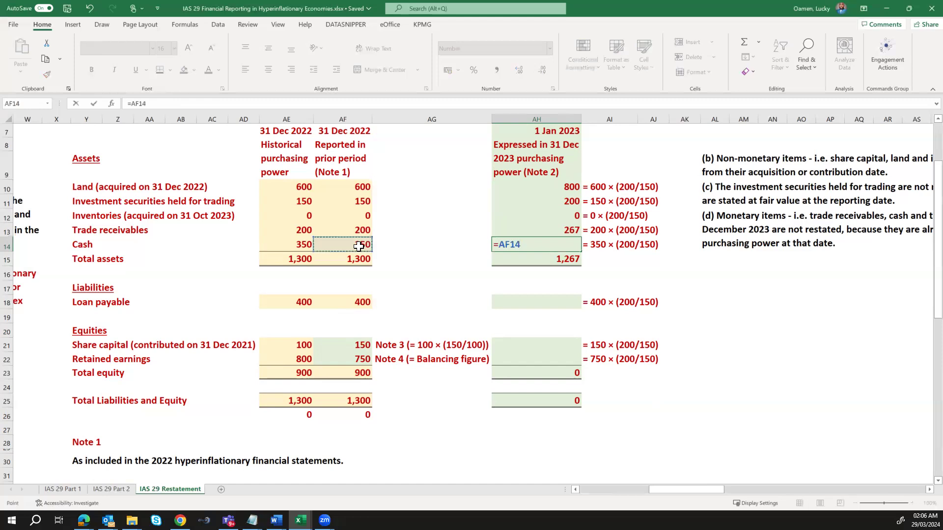
{"action": "type", "text": "*200/150"}
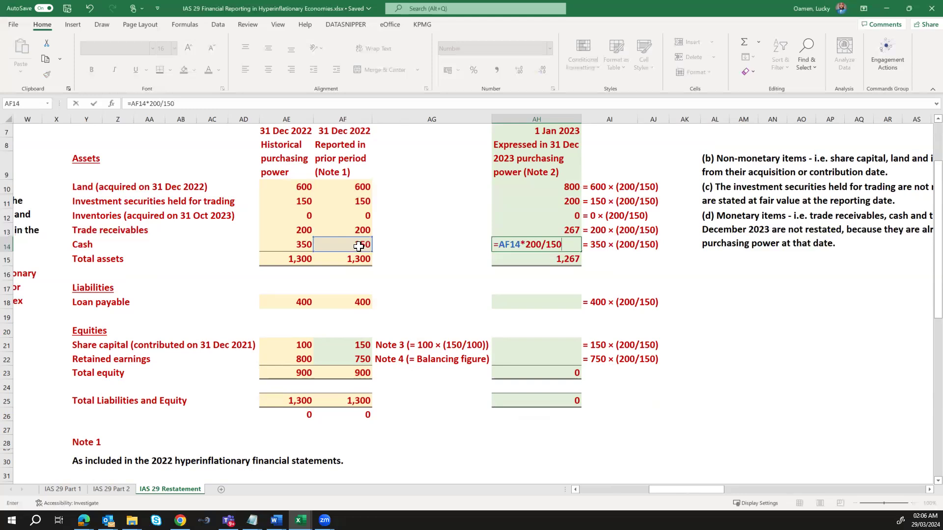
{"action": "key", "text": "Return"}
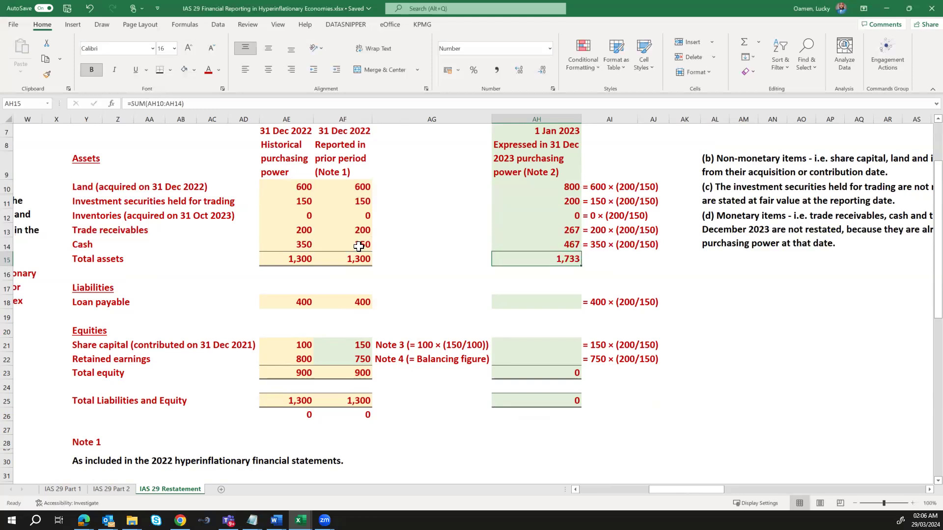
Restate the opening loan payable in AH18 with =AF18*200/150 and check the entered formula
{"action": "key", "text": "Down"}
{"action": "key", "text": "Down"}
{"action": "key", "text": "Down"}
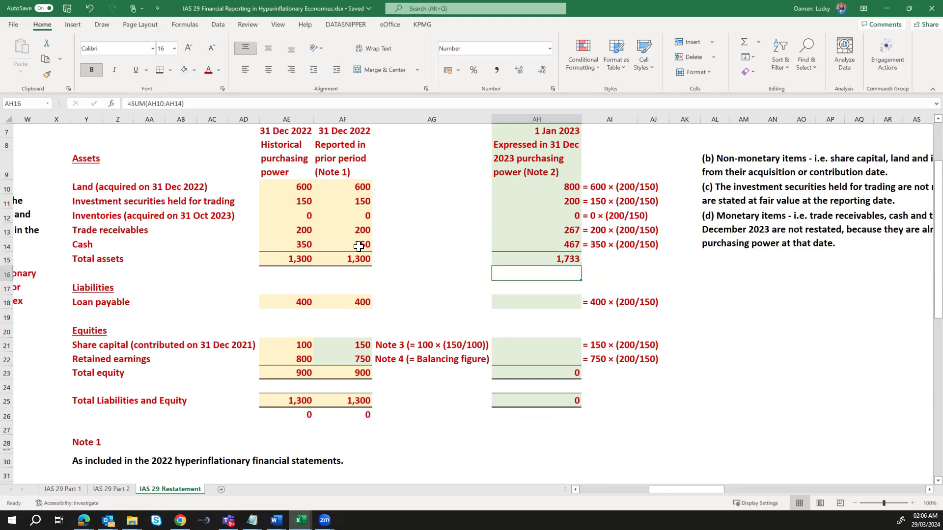
{"action": "type", "text": "="}
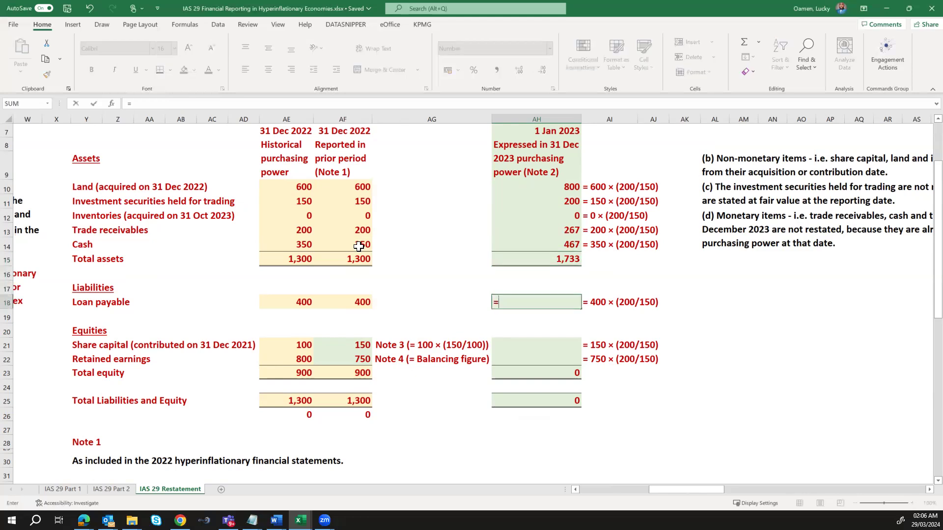
{"action": "left_click", "coordinate": [347, 300]}
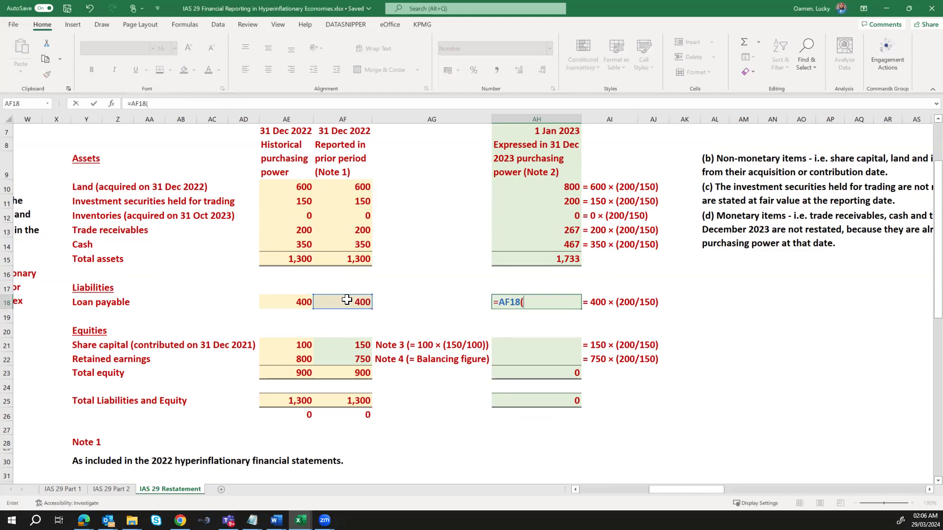
{"action": "type", "text": "*200/150"}
{"action": "key", "text": "Return"}
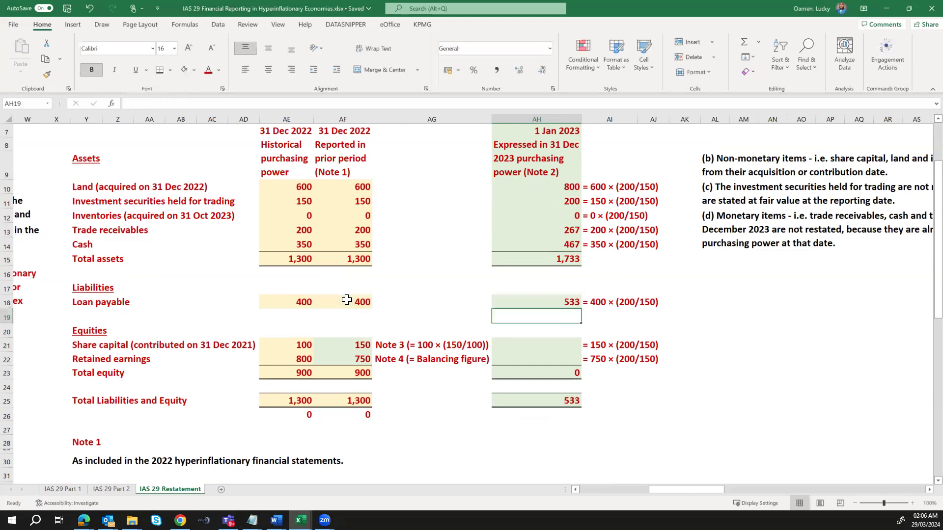
{"action": "key", "text": "Up"}
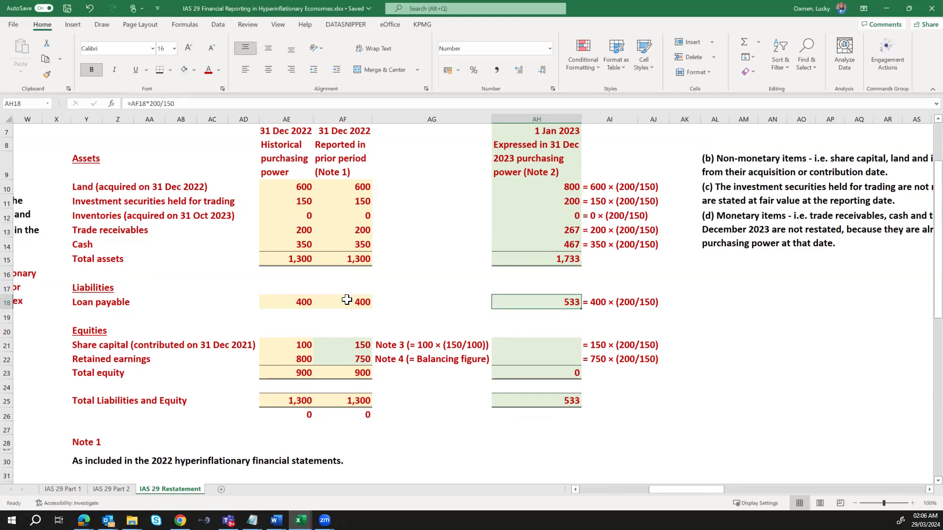
Restate the opening share capital in AH21 with =AF21*200/150
{"action": "key", "text": "Down"}
{"action": "key", "text": "Down"}
{"action": "key", "text": "Down"}
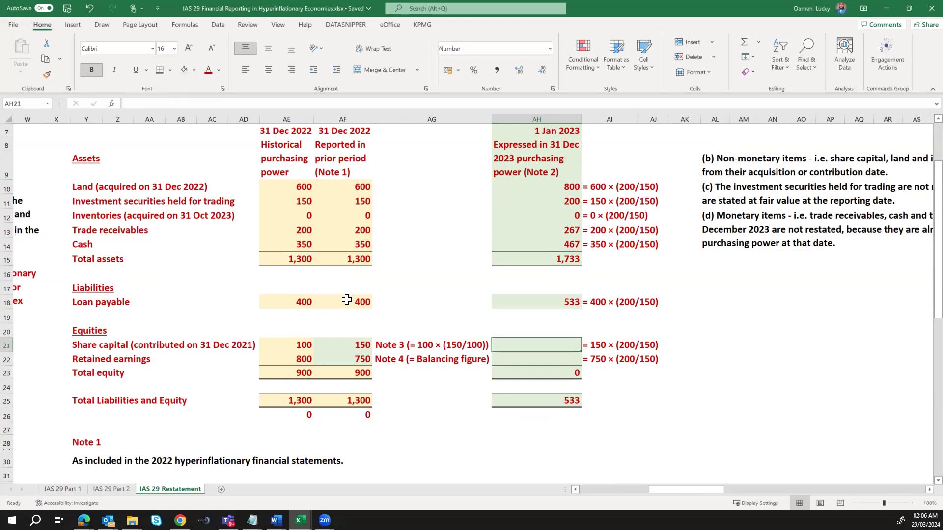
{"action": "type", "text": "="}
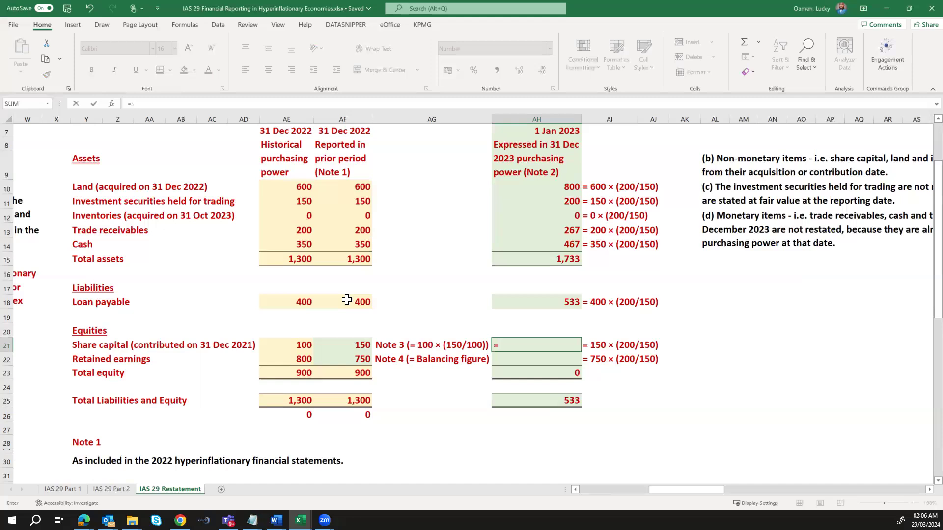
{"action": "left_click", "coordinate": [347, 346]}
{"action": "type", "text": "*"}
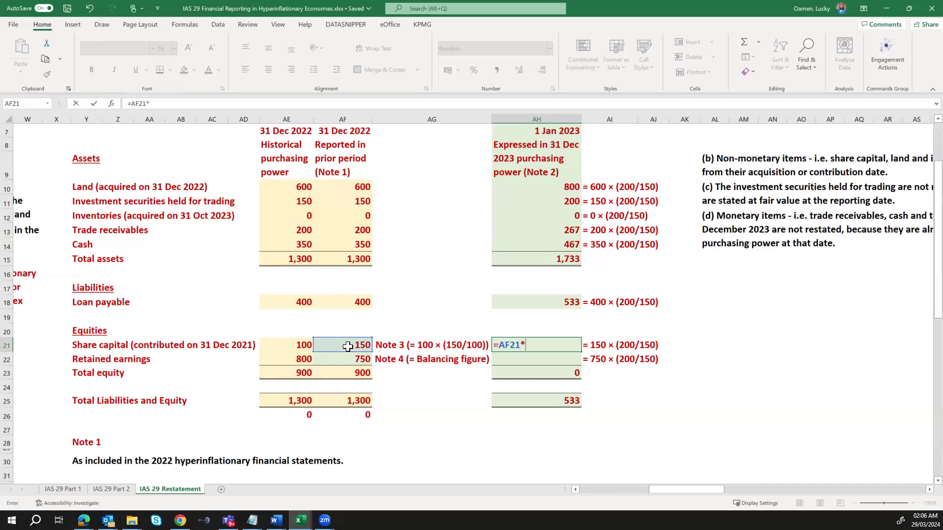
{"action": "type", "text": "200/150"}
{"action": "key", "text": "Return"}
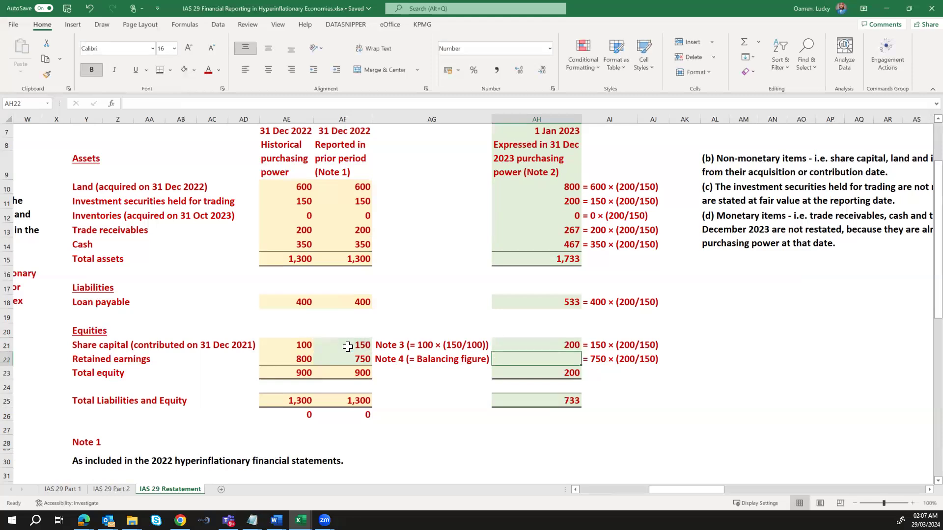
Restate the opening retained earnings in AH22 with =AF22*200/150 and check the total liabilities and equity formula
{"action": "type", "text": "="}
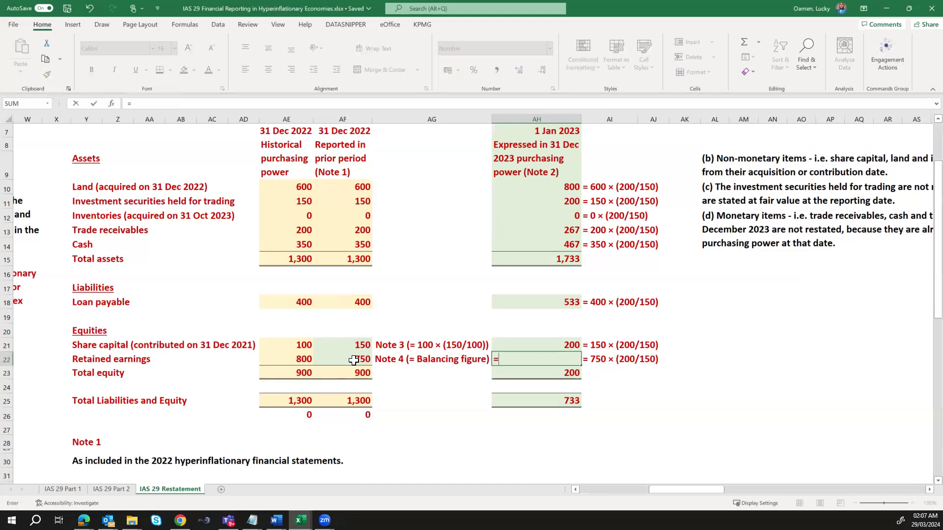
{"action": "left_click", "coordinate": [354, 361]}
{"action": "type", "text": "*200/150"}
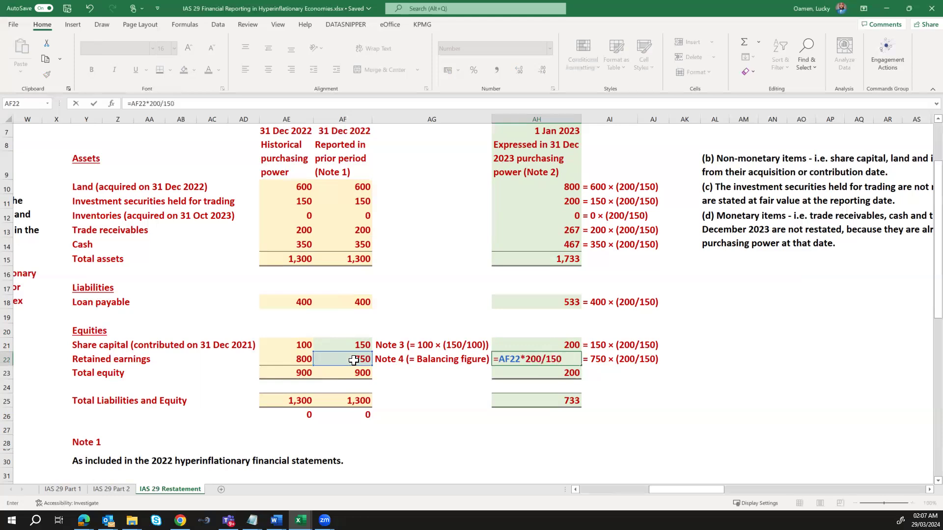
{"action": "key", "text": "Return"}
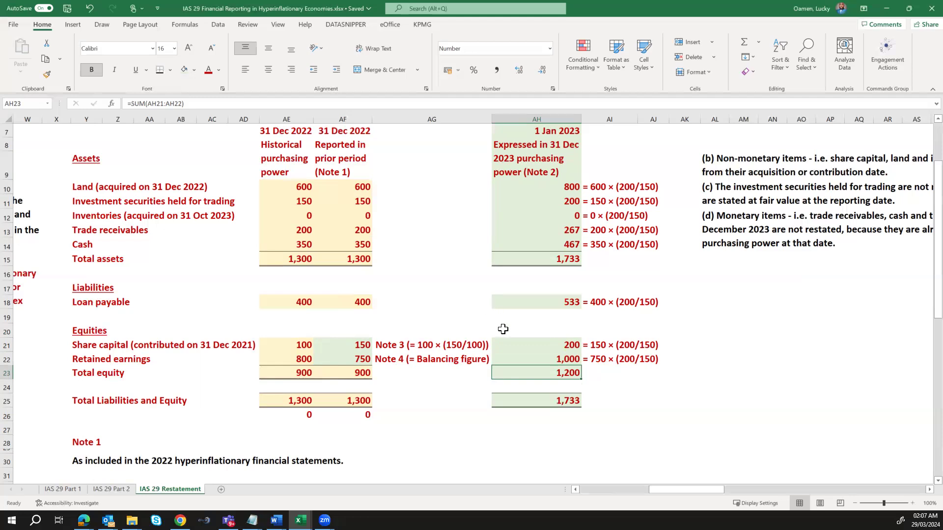
{"action": "left_click", "coordinate": [569, 406]}
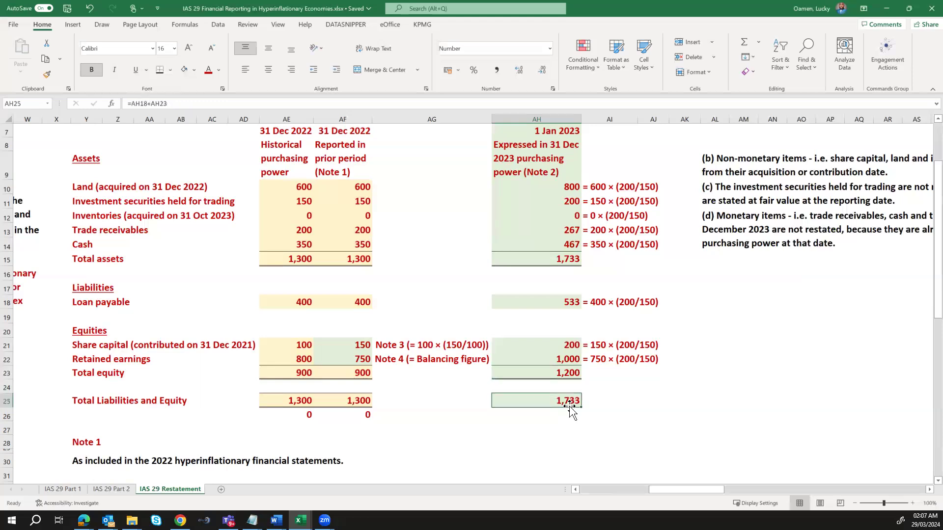
In the Step 2 closing statement at 31 December 2023, restate the land in BF10 with =BE10*200/150
{"action": "scroll", "coordinate": [569, 410], "scroll_direction": "up", "scroll_amount": 1}
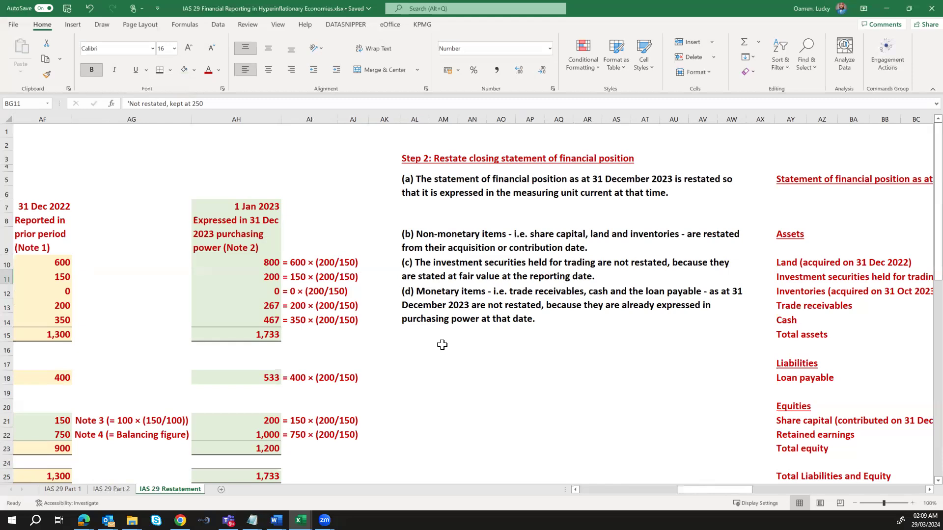
{"action": "scroll", "coordinate": [441, 345], "scroll_direction": "right", "scroll_amount": 3}
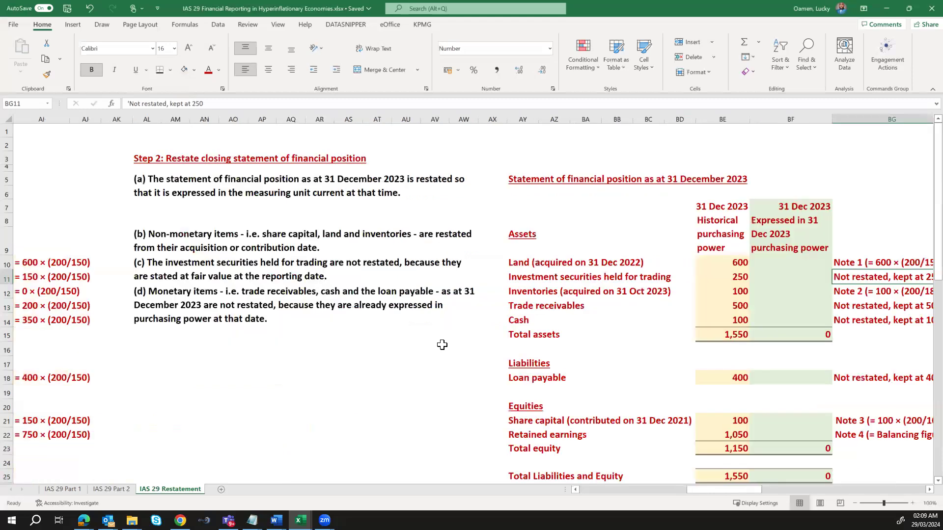
{"action": "scroll", "coordinate": [441, 345], "scroll_direction": "right", "scroll_amount": 2}
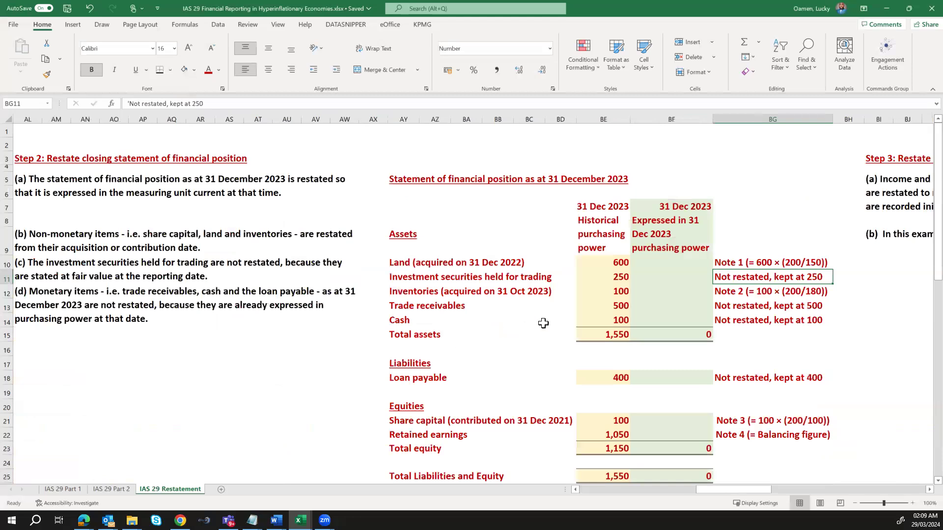
{"action": "left_click", "coordinate": [670, 262]}
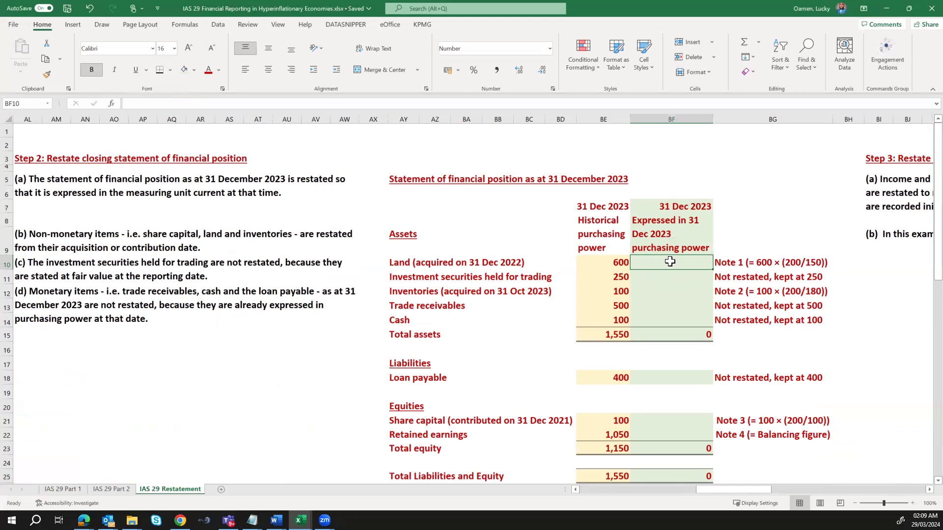
{"action": "type", "text": "="}
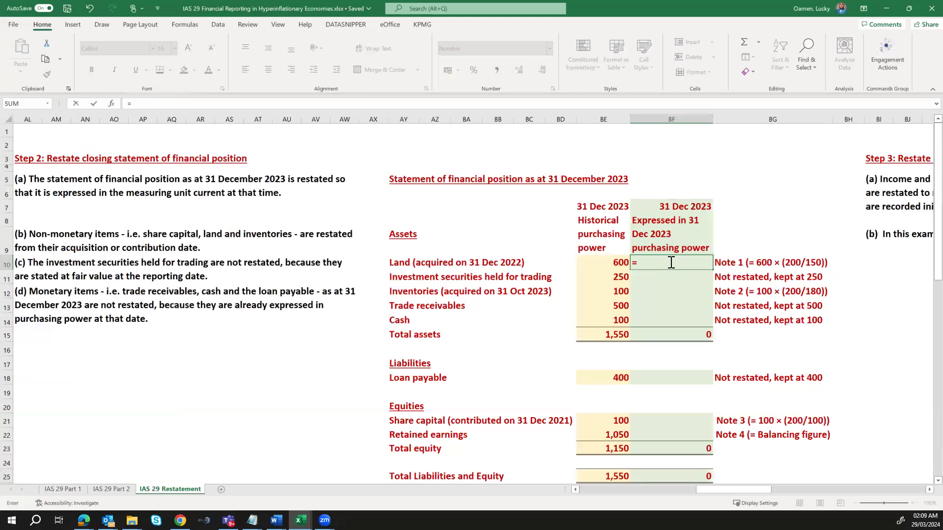
{"action": "key", "text": "Left"}
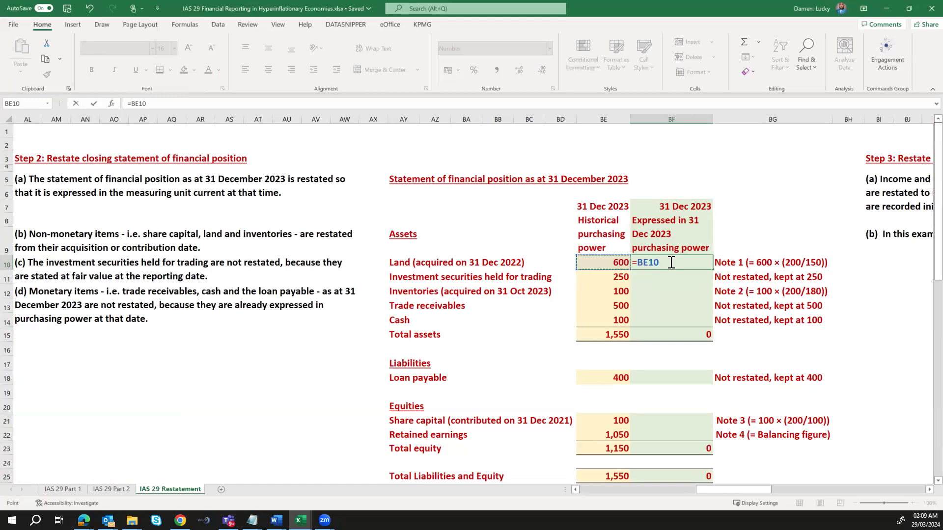
{"action": "type", "text": "*200/150"}
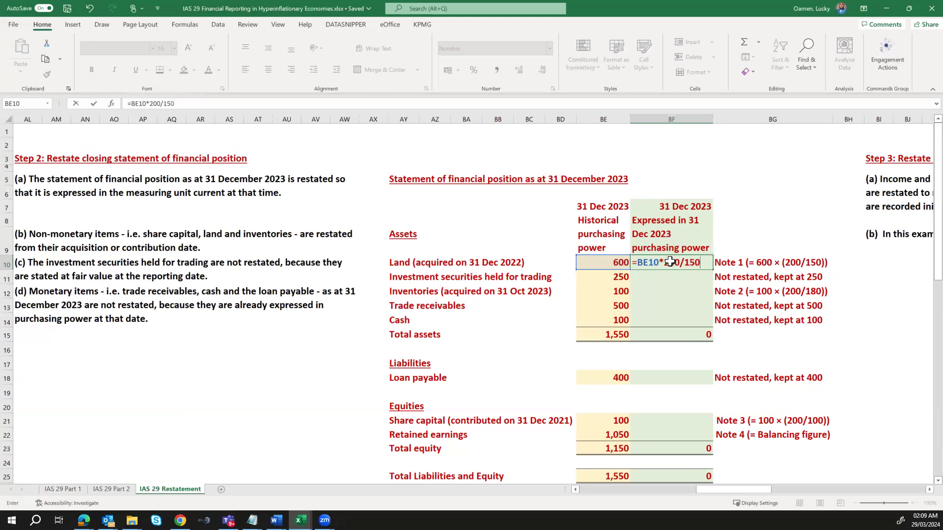
{"action": "key", "text": "Return"}
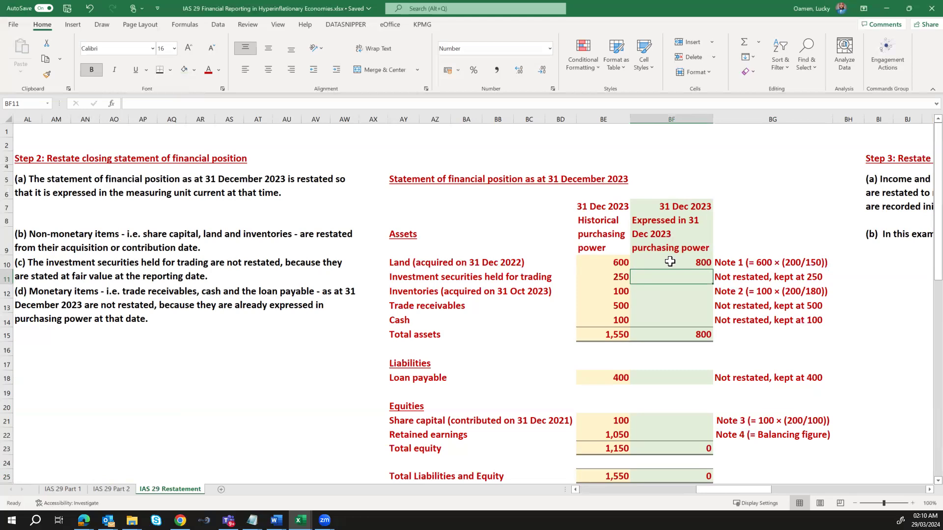
Keep the closing investment securities at 250 in BF11 and restate the inventories in BF12 with =BE12*200/180
{"action": "type", "text": "250"}
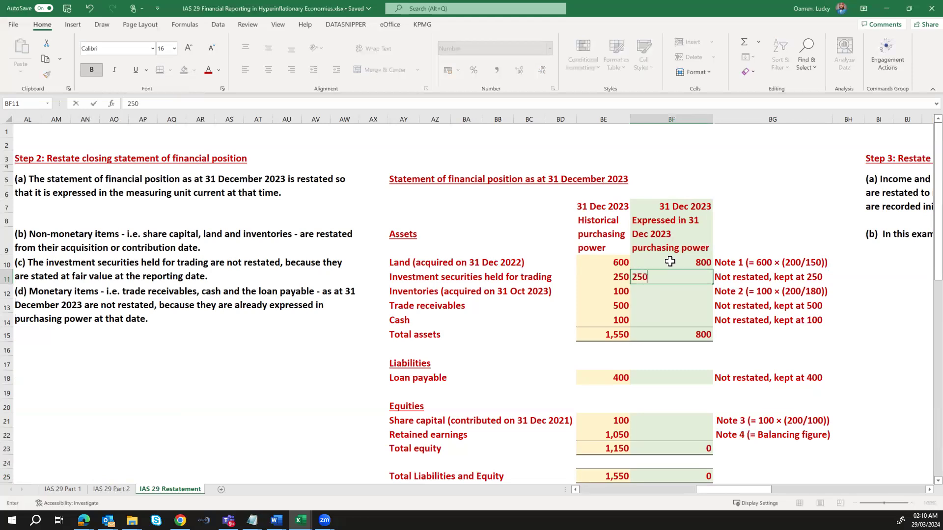
{"action": "key", "text": "Return"}
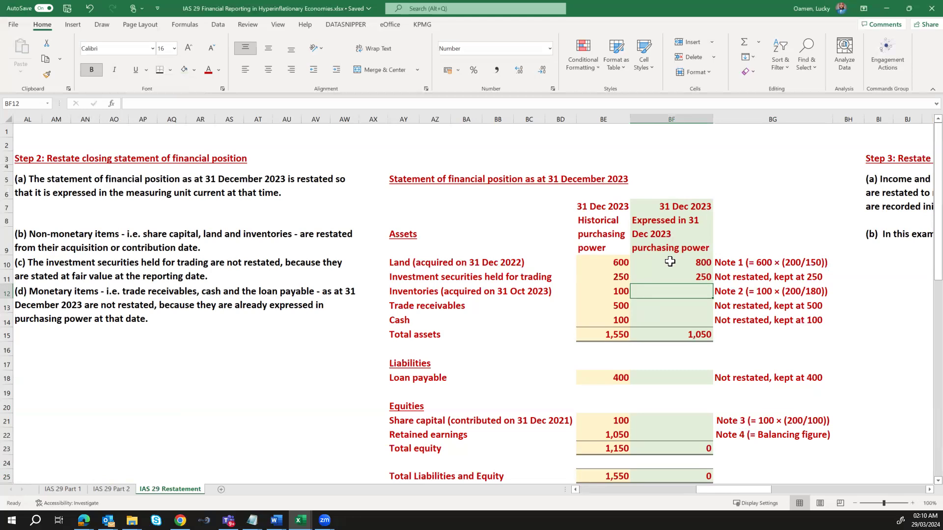
{"action": "type", "text": "="}
{"action": "key", "text": "Left"}
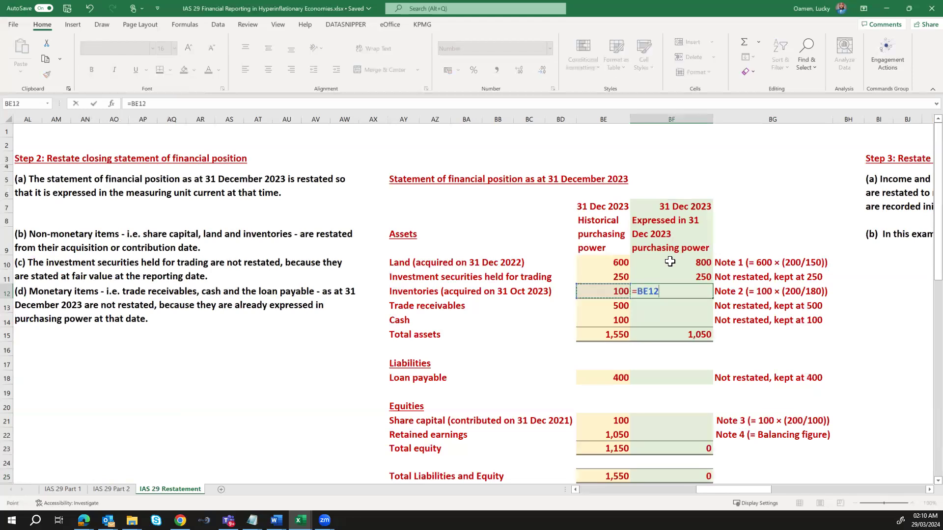
{"action": "type", "text": "*200/"}
{"action": "type", "text": "180"}
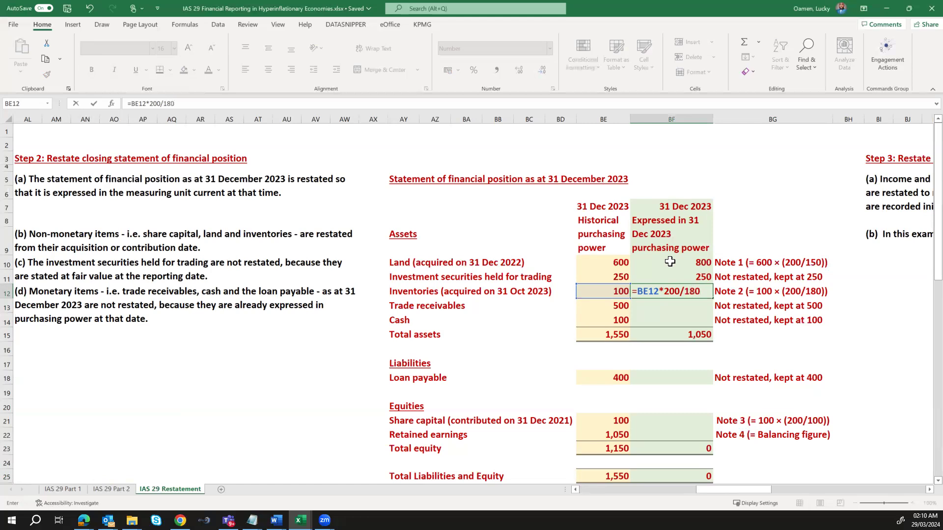
{"action": "key", "text": "Return"}
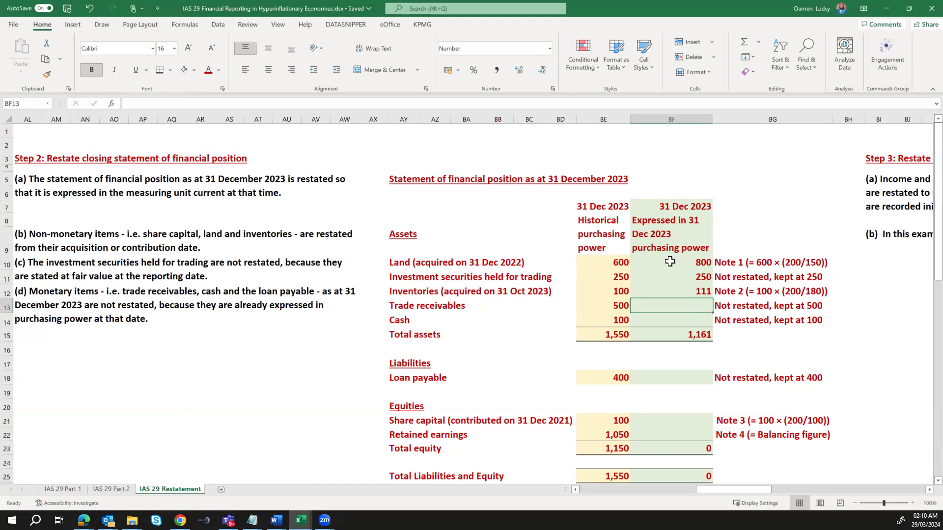
Enter the unrestated closing trade receivables of 500 in BF13 and cash of 100 in BF14
{"action": "type", "text": "500"}
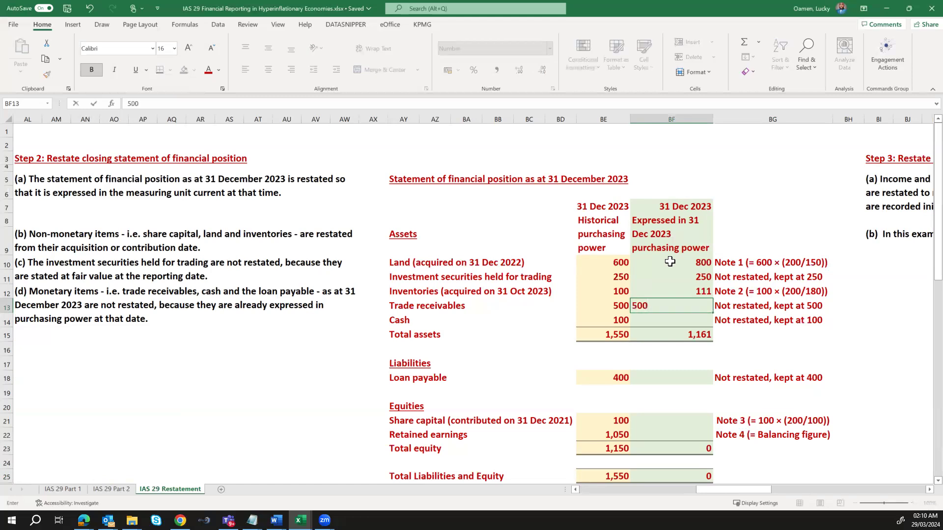
{"action": "key", "text": "Return"}
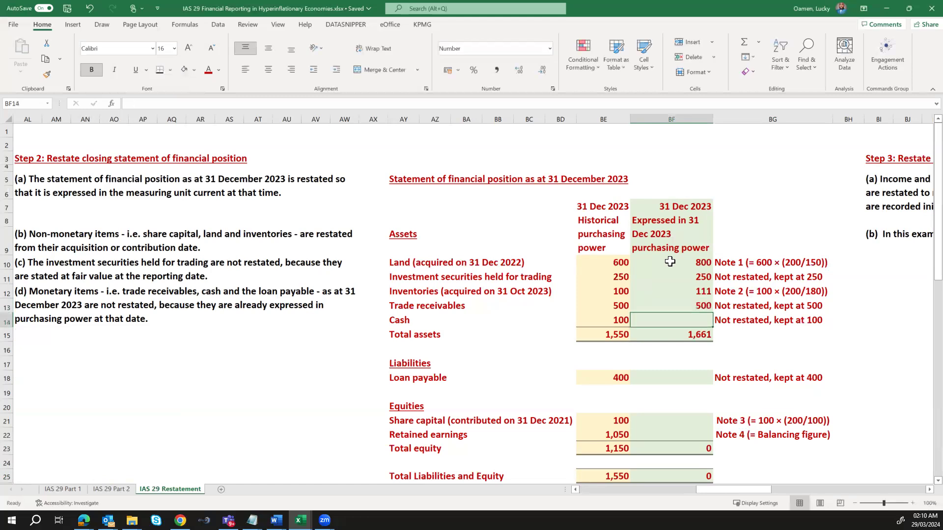
{"action": "type", "text": "100"}
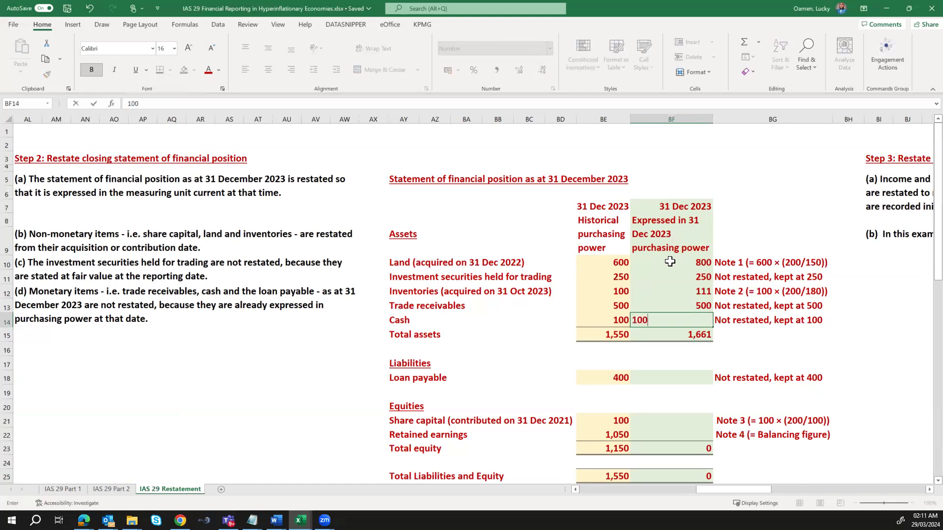
{"action": "key", "text": "ctrl+Return"}
{"action": "key", "text": "Down"}
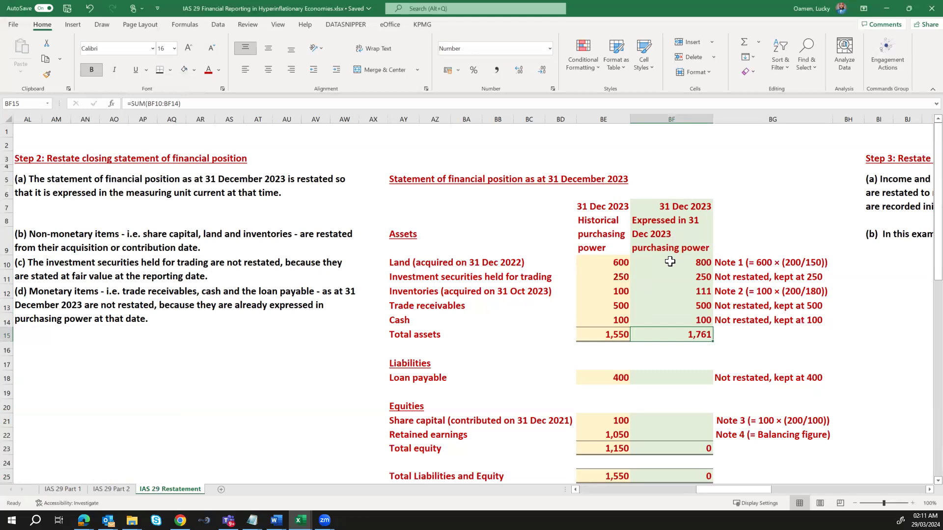
Enter the unrestated closing loan payable of 400 in BF18
{"action": "left_click", "coordinate": [680, 376]}
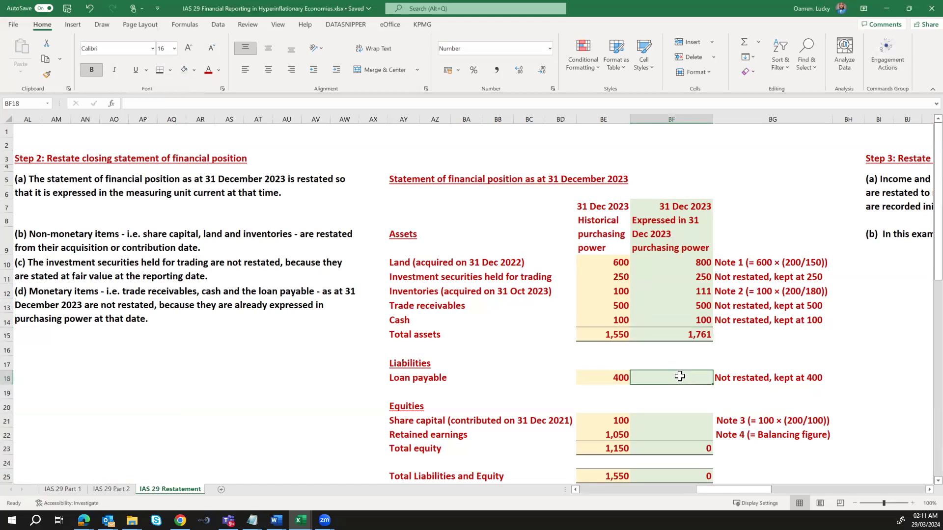
{"action": "type", "text": "=BE18"}
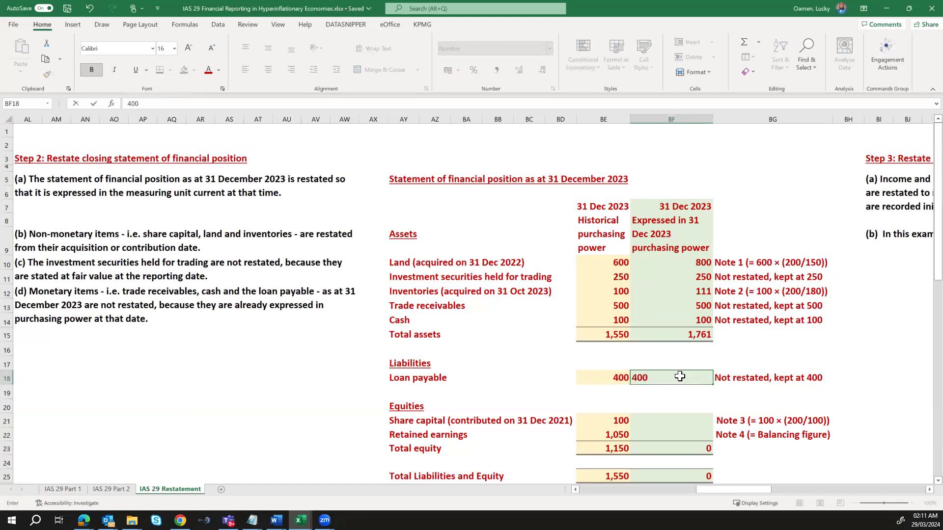
{"action": "key", "text": "Return"}
Restate the closing share capital in BF21 with =BE21*200/100
{"action": "scroll", "coordinate": [675, 442], "scroll_direction": "down", "scroll_amount": 1}
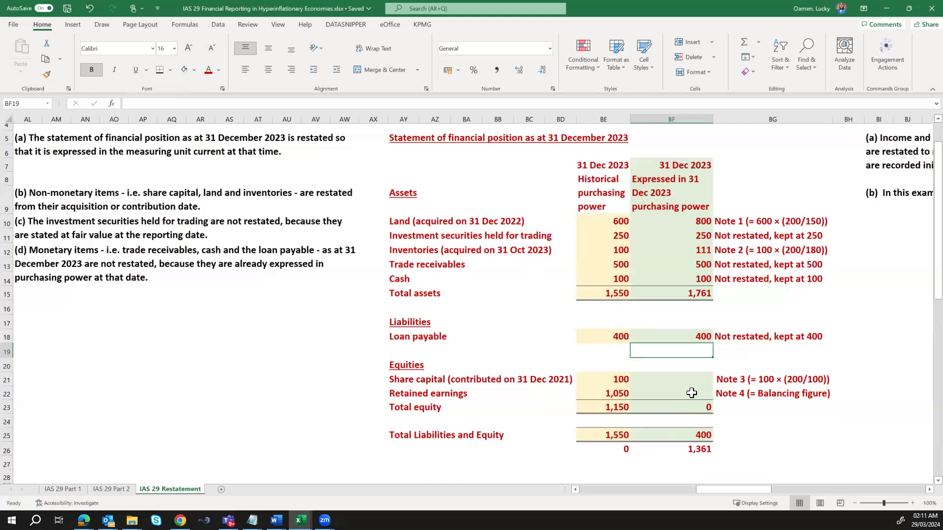
{"action": "left_click", "coordinate": [695, 377]}
{"action": "type", "text": "="}
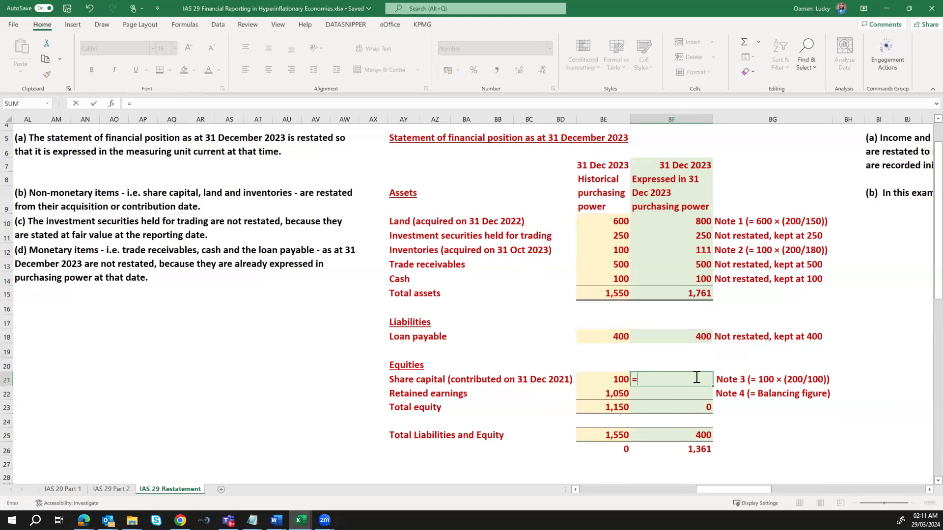
{"action": "key", "text": "Left"}
{"action": "type", "text": "*"}
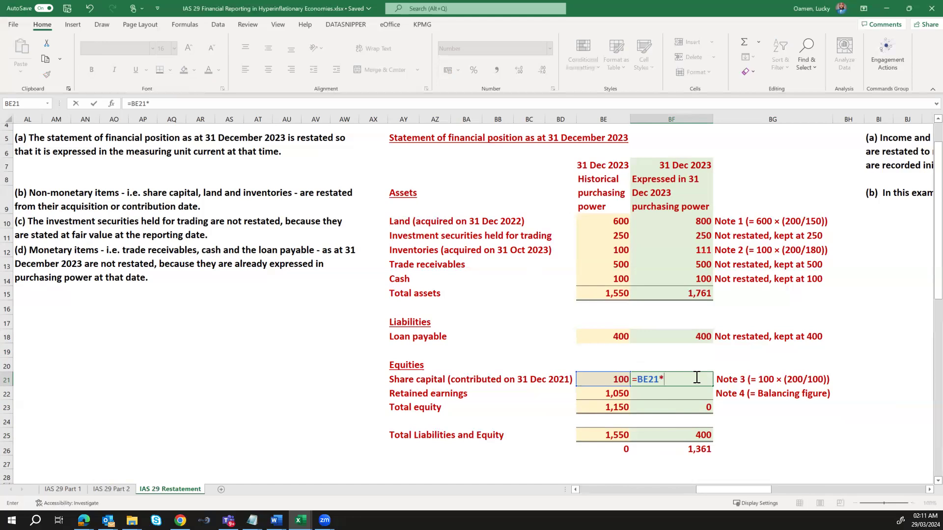
{"action": "type", "text": "200/100"}
{"action": "key", "text": "Return"}
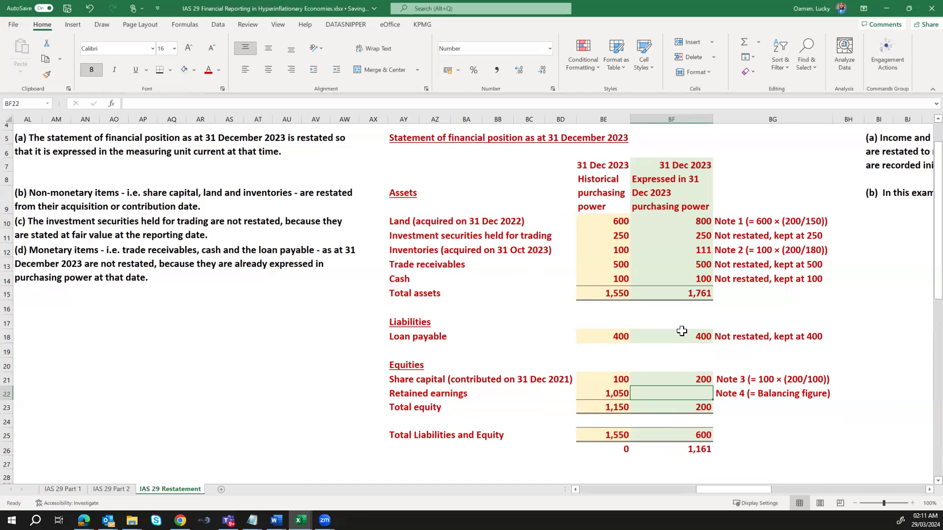
Enter the closing retained earnings in BF22 as the balancing figure of 1,161
{"action": "type", "text": "1"}
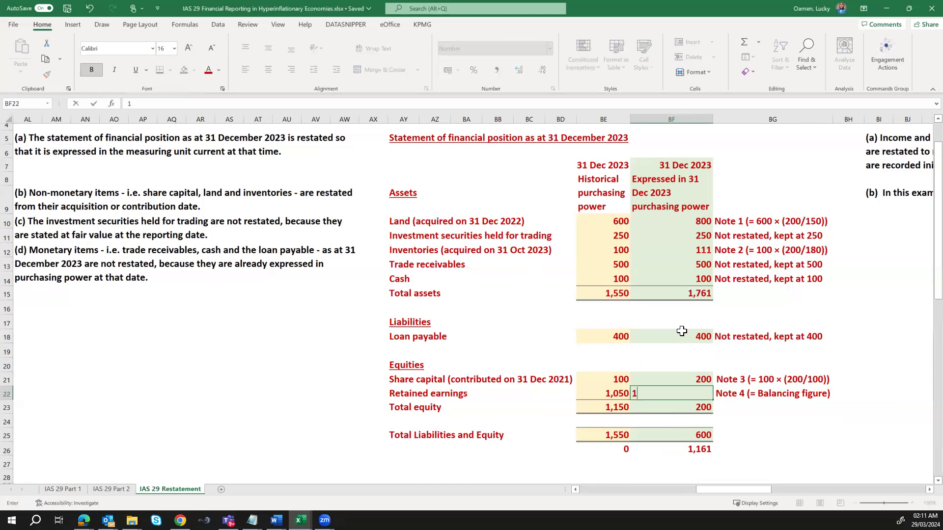
{"action": "type", "text": ",161"}
{"action": "key", "text": "Return"}
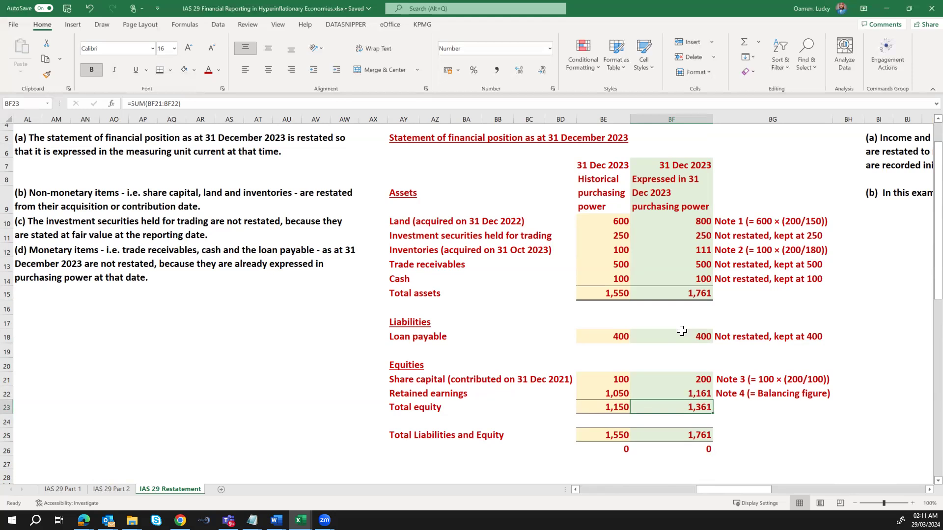
In the Step 3 statement of profit or loss and OCI, restate the revenue in CE10 with =CC10*200/175
{"action": "left_click", "coordinate": [772, 265]}
{"action": "scroll", "coordinate": [779, 259], "scroll_direction": "right", "scroll_amount": 5}
{"action": "scroll", "coordinate": [780, 260], "scroll_direction": "up", "scroll_amount": 1}
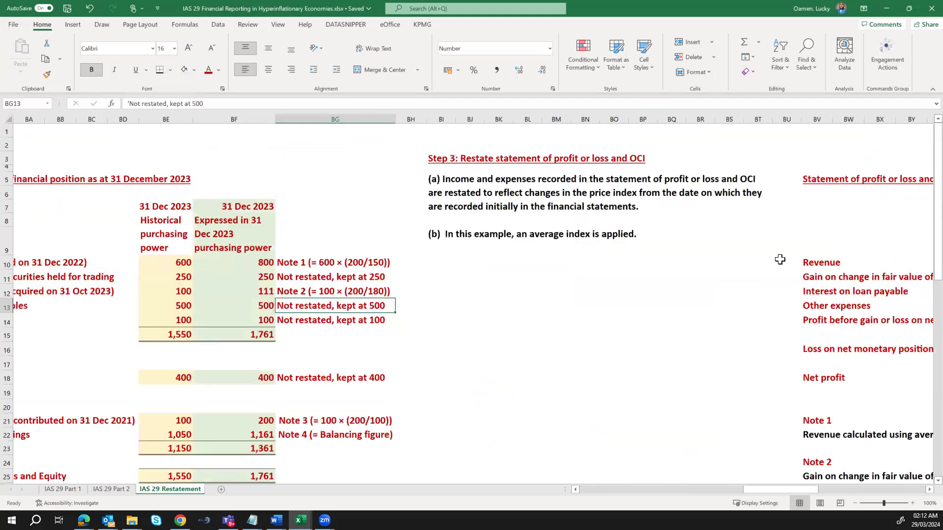
{"action": "scroll", "coordinate": [780, 259], "scroll_direction": "right", "scroll_amount": 3}
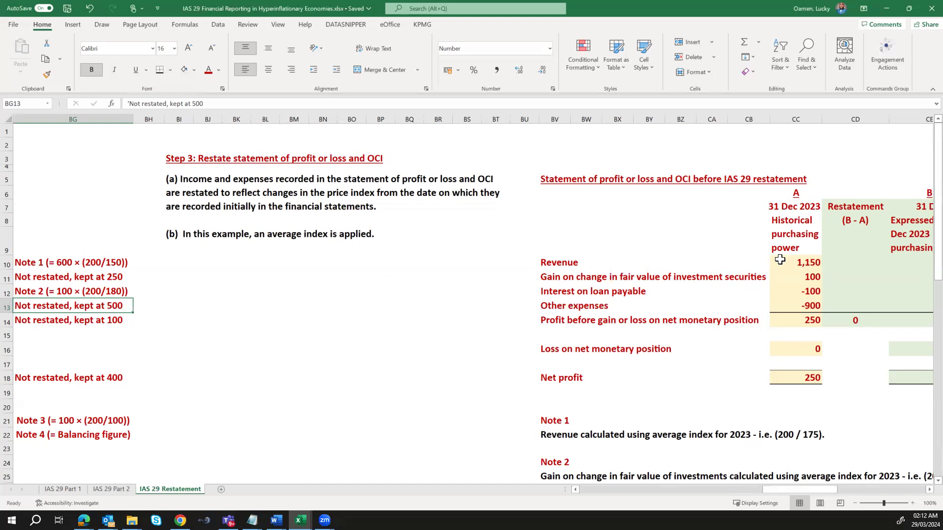
{"action": "scroll", "coordinate": [779, 259], "scroll_direction": "right", "scroll_amount": 3}
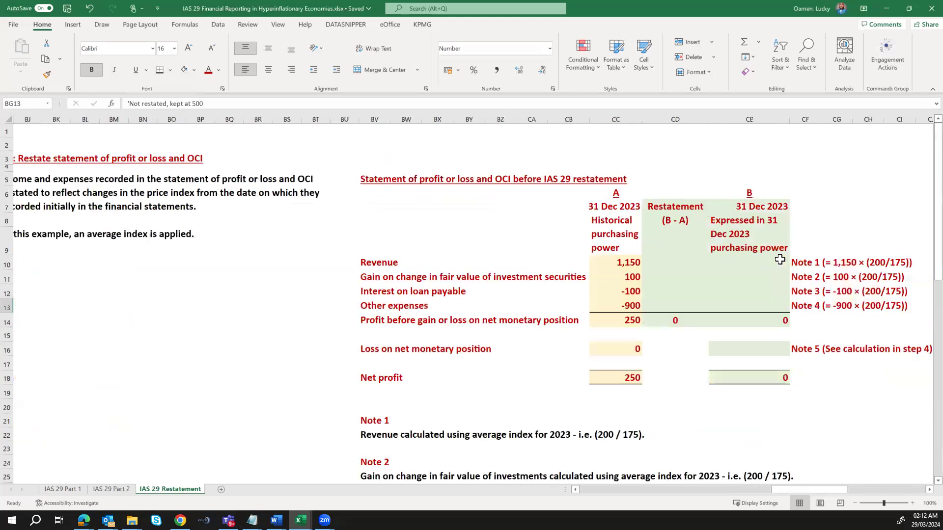
{"action": "scroll", "coordinate": [779, 259], "scroll_direction": "right", "scroll_amount": 2}
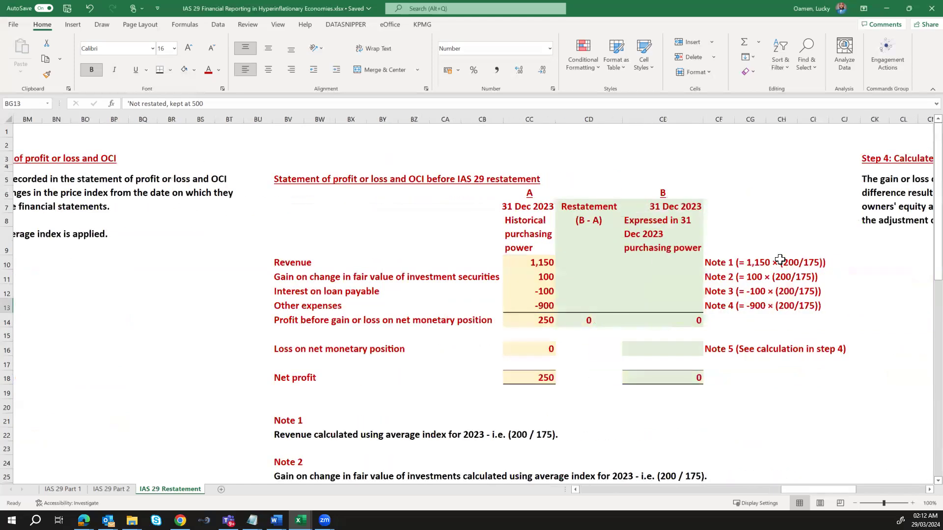
{"action": "scroll", "coordinate": [780, 259], "scroll_direction": "right", "scroll_amount": 2}
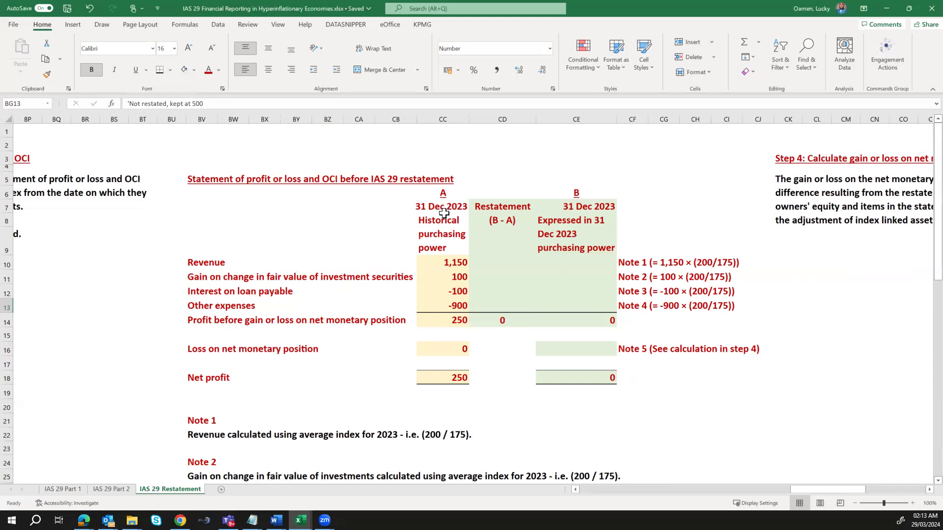
{"action": "left_click", "coordinate": [584, 262]}
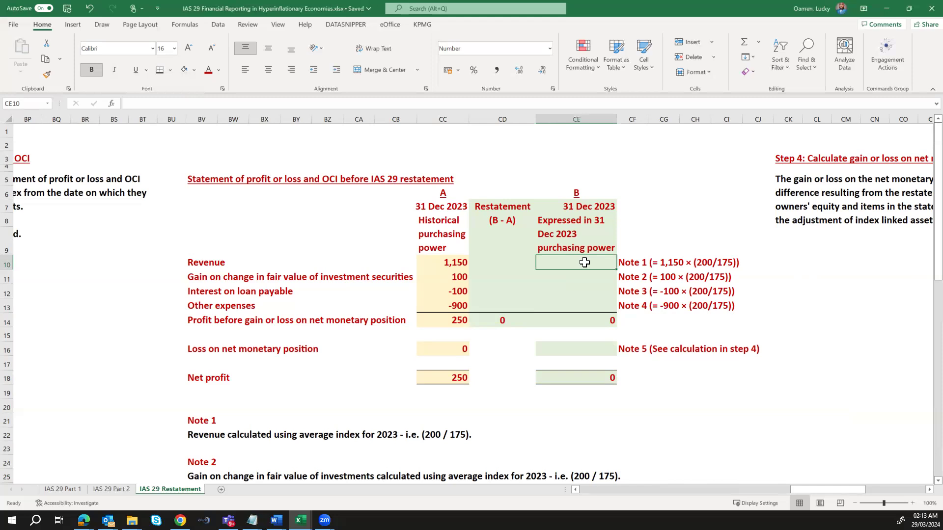
{"action": "type", "text": "="}
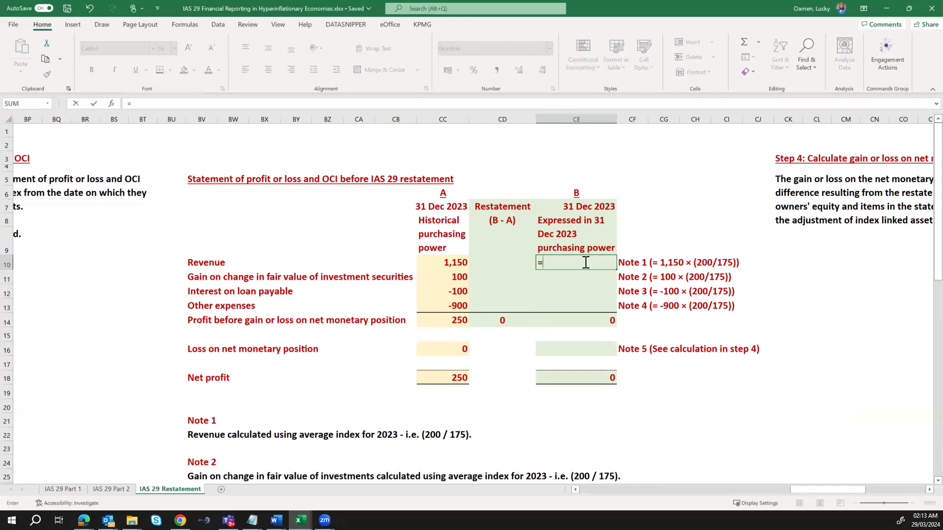
{"action": "key", "text": "Left"}
{"action": "key", "text": "Left"}
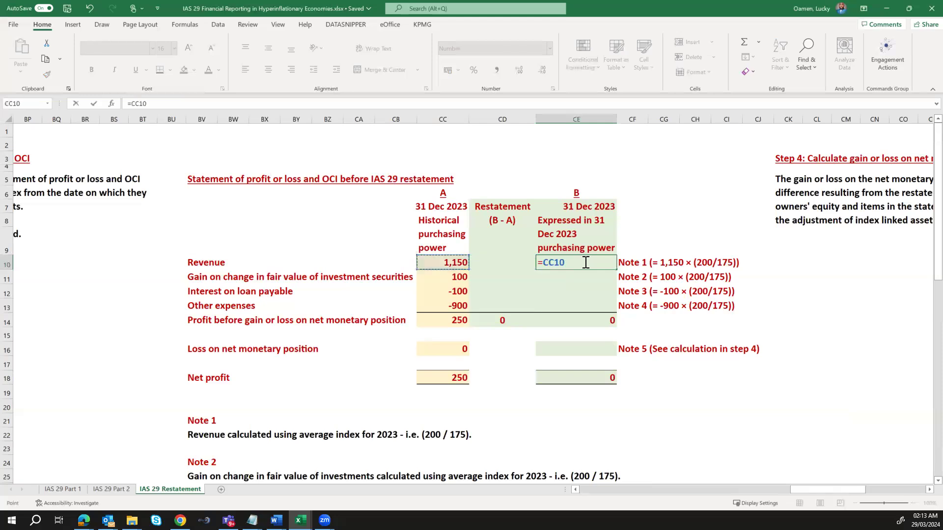
{"action": "type", "text": "*200/175"}
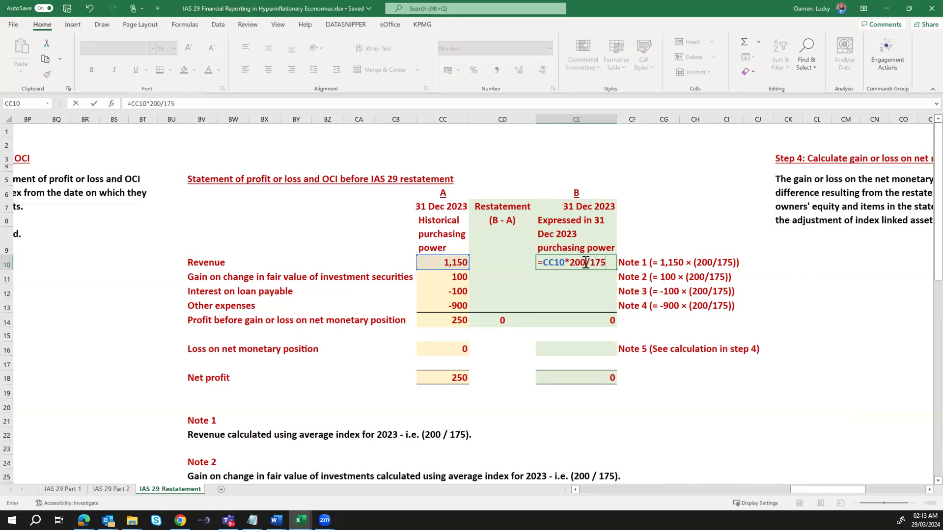
{"action": "key", "text": "Return"}
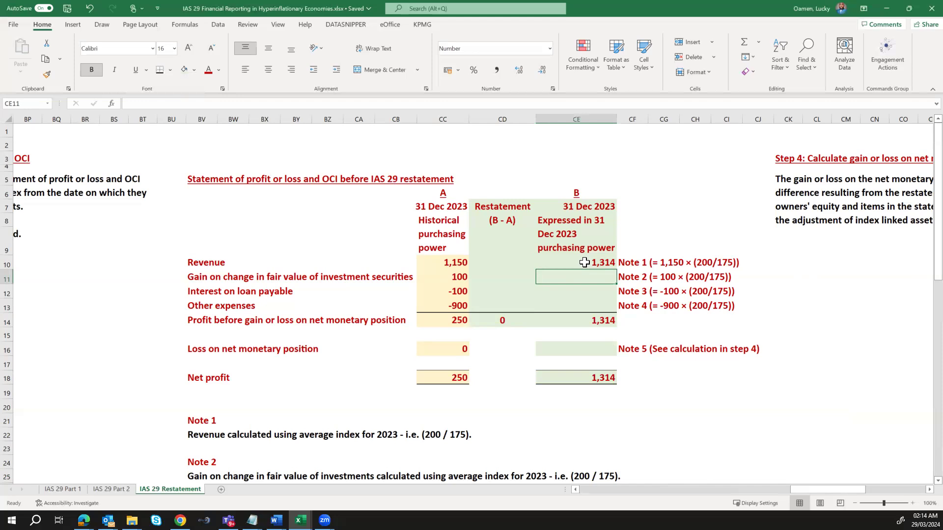
Restate the gain on change in fair value of investment securities in CE11 with =CC11*200/175
{"action": "type", "text": "="}
{"action": "key", "text": "Left"}
{"action": "key", "text": "Left"}
{"action": "type", "text": "*"}
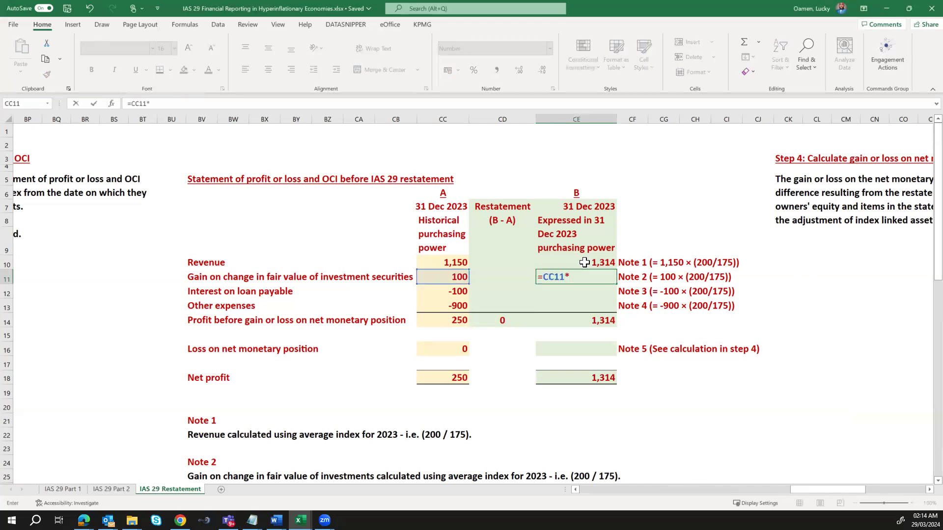
{"action": "type", "text": "200/175"}
{"action": "key", "text": "Return"}
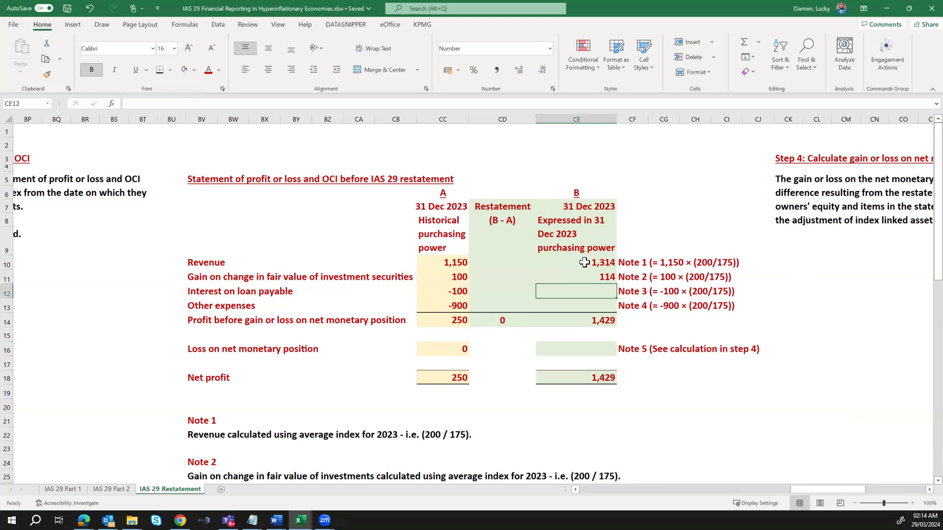
Restate the interest on loan payable in CE12 with =CC12*200/175
{"action": "type", "text": "="}
{"action": "key", "text": "Left"}
{"action": "key", "text": "Left"}
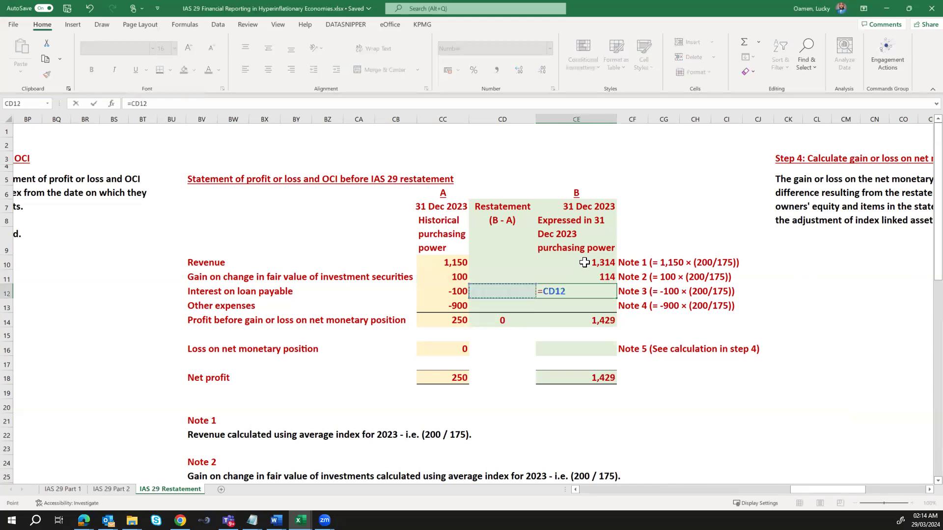
{"action": "type", "text": "200"}
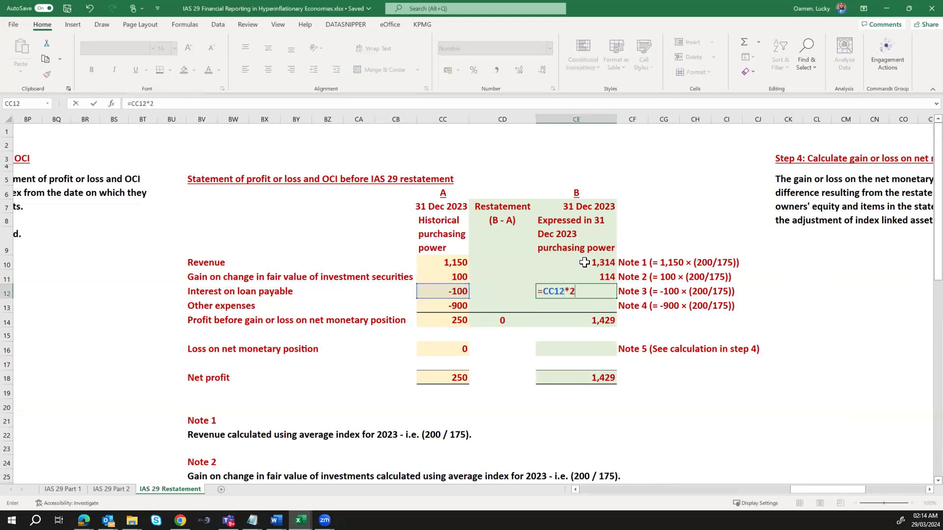
{"action": "type", "text": "/175"}
{"action": "key", "text": "Return"}
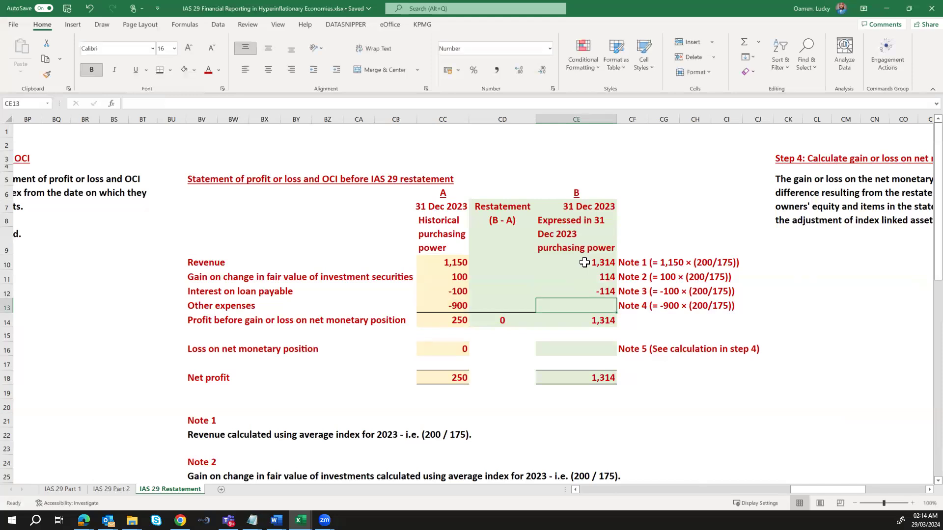
Restate the other expenses in CE13 with =CC13*200/175
{"action": "type", "text": "="}
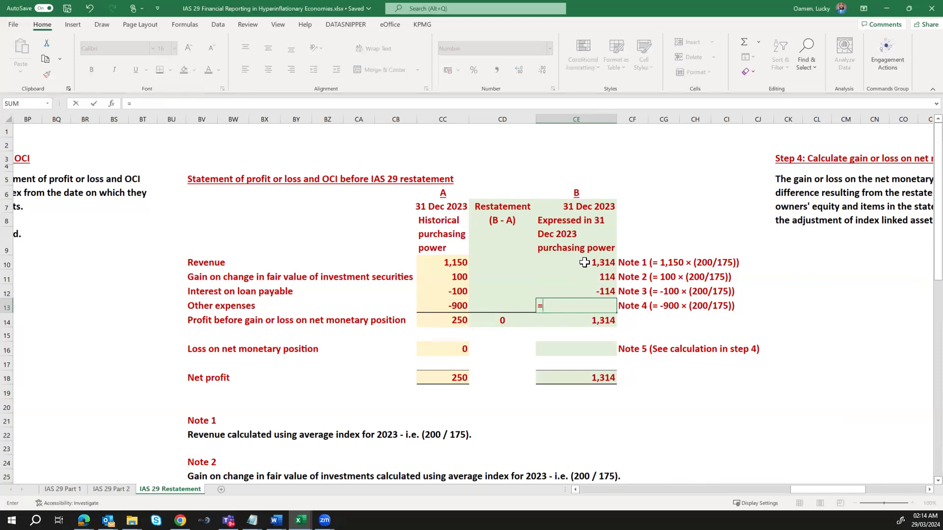
{"action": "key", "text": "Left"}
{"action": "key", "text": "Left"}
{"action": "type", "text": "*"}
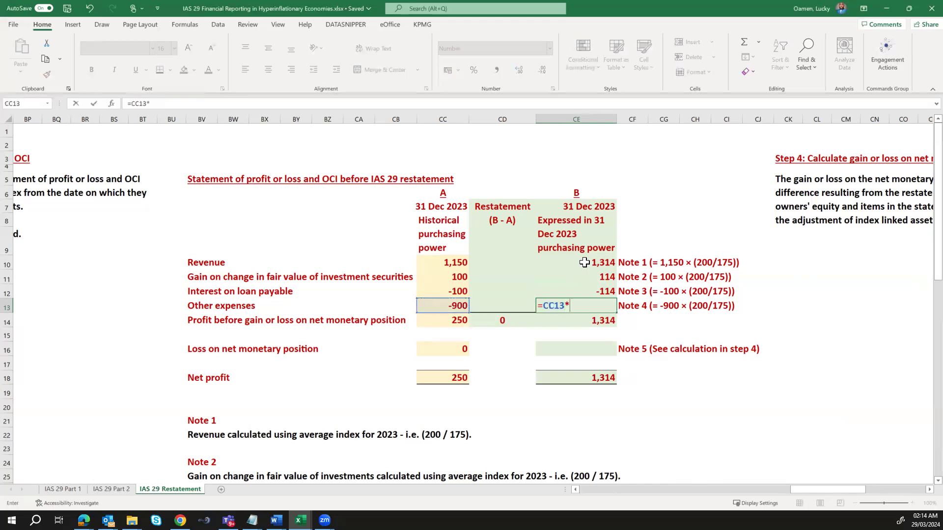
{"action": "type", "text": "200/175"}
{"action": "key", "text": "Return"}
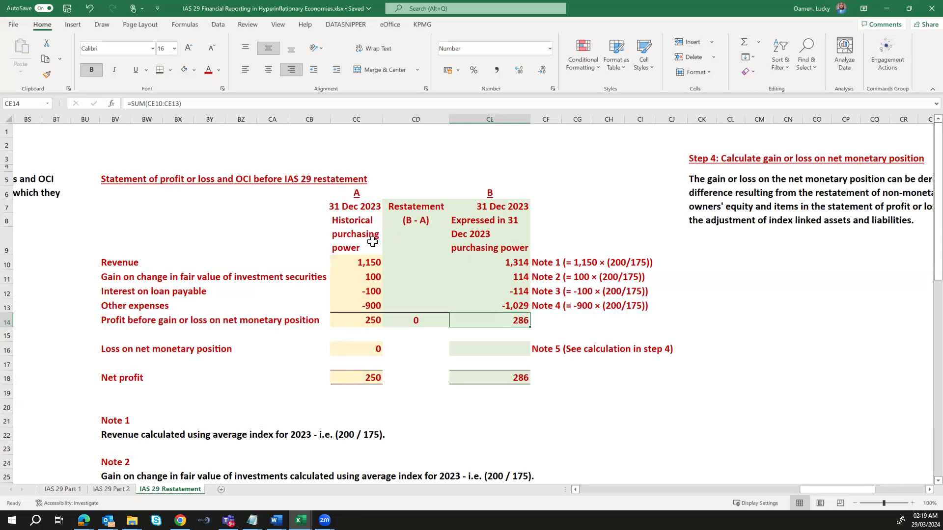
In the Step 3 statement of profit or loss and OCI, calculate the revenue restatement in CD10 with =CE10-CC10
{"action": "left_click", "coordinate": [433, 260]}
{"action": "type", "text": "="}
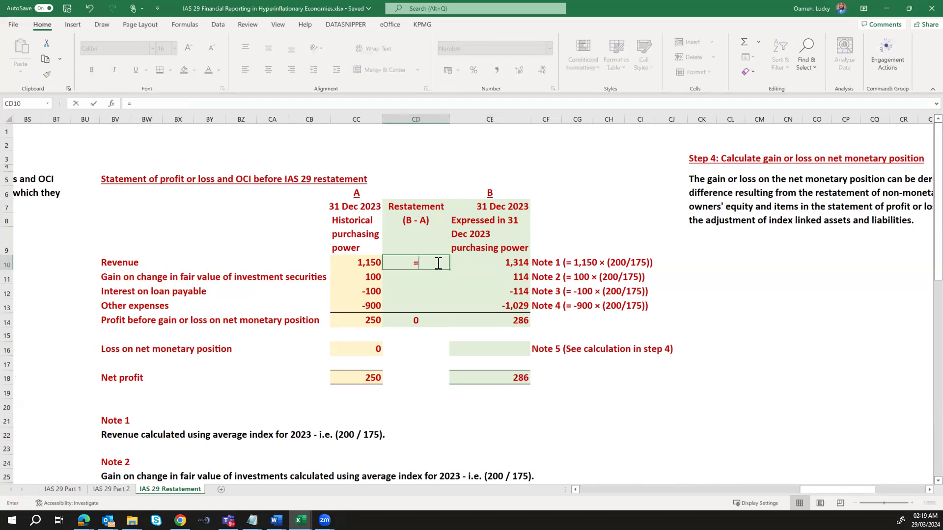
{"action": "key", "text": "Right"}
{"action": "type", "text": "-"}
{"action": "key", "text": "Left"}
{"action": "key", "text": "Return"}
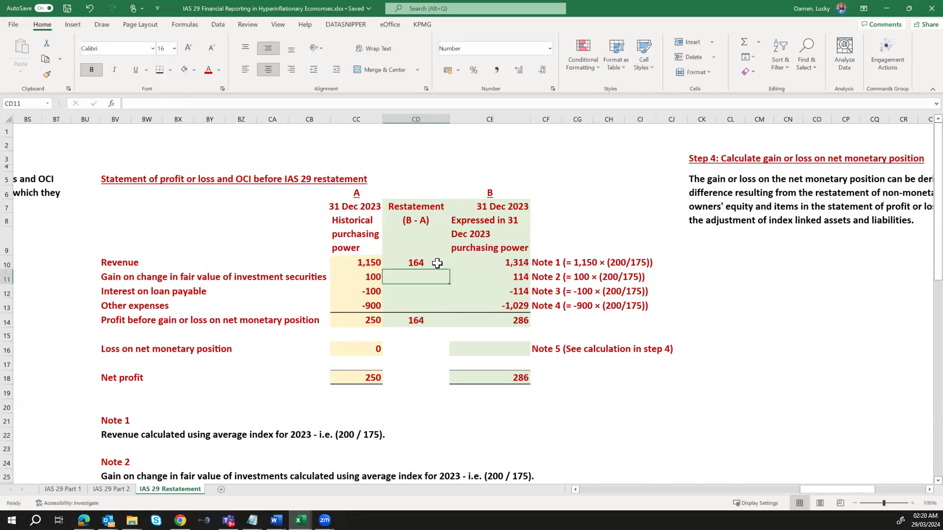
Calculate the restatement of the gain on change in fair value of investment securities in CD11 with =CE11-CC11
{"action": "type", "text": "="}
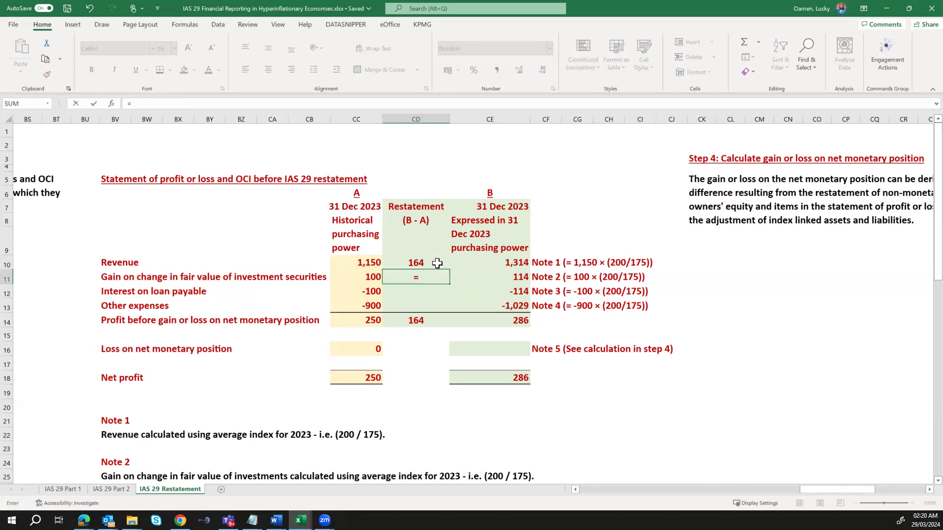
{"action": "key", "text": "Right"}
{"action": "type", "text": "-"}
{"action": "key", "text": "Left"}
{"action": "key", "text": "Return"}
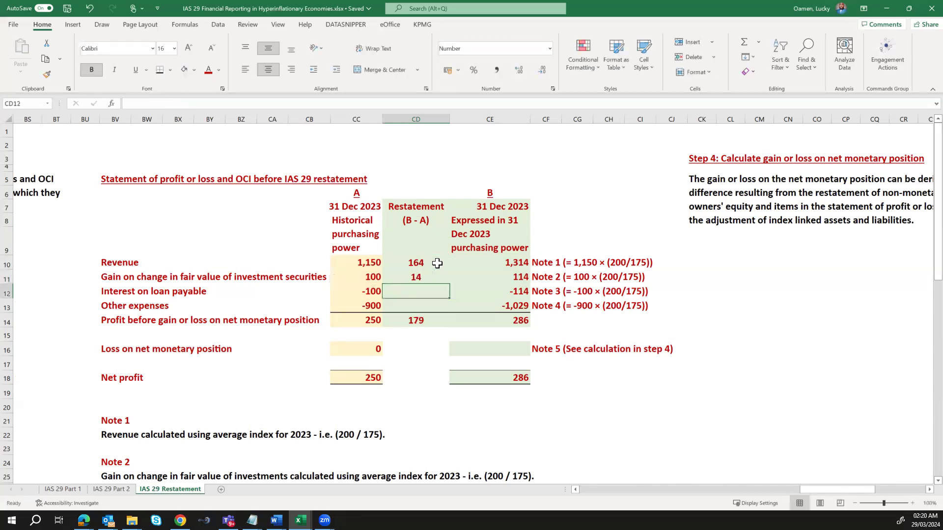
Calculate the restatement of the interest on loan payable in CD12 with =CE12-CC12
{"action": "type", "text": "="}
{"action": "key", "text": "Right"}
{"action": "type", "text": "-"}
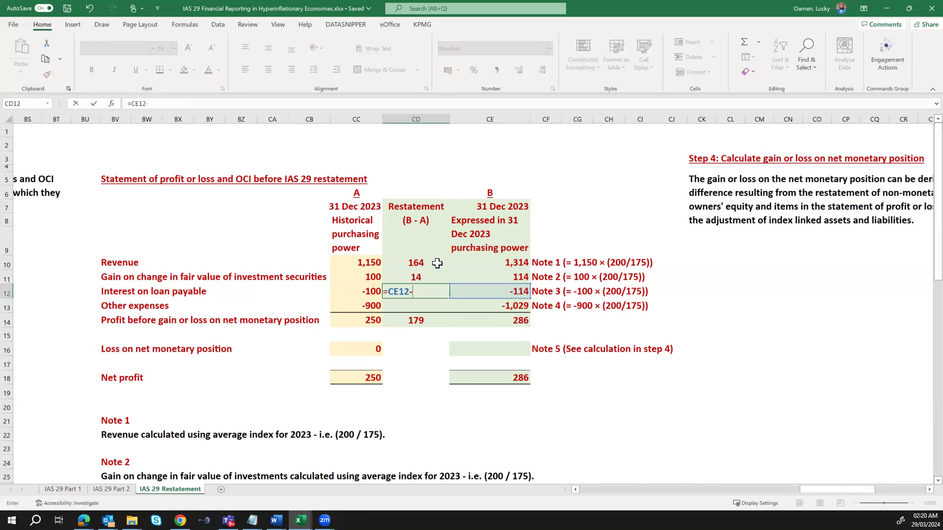
{"action": "key", "text": "Left"}
{"action": "key", "text": "Return"}
Calculate the restatement of the other expenses in CD13 with =CE13-CC13
{"action": "type", "text": "="}
{"action": "key", "text": "Right"}
{"action": "type", "text": "-"}
{"action": "key", "text": "Left"}
{"action": "key", "text": "Return"}
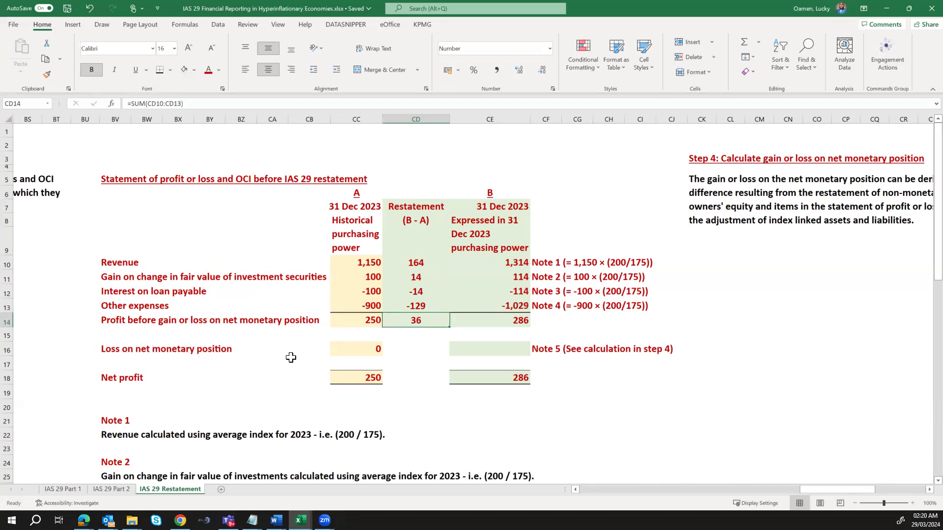
Review the Step 4 explanation of the gain or loss on net monetary position and the total profit or loss restatement in CD14
{"action": "left_click", "coordinate": [491, 350]}
{"action": "scroll", "coordinate": [540, 343], "scroll_direction": "right", "scroll_amount": 3}
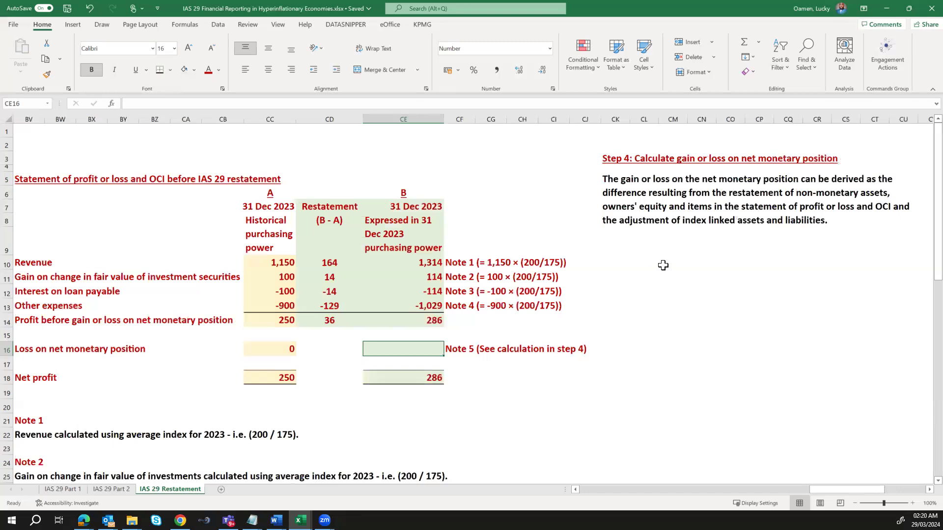
{"action": "scroll", "coordinate": [663, 265], "scroll_direction": "right", "scroll_amount": 6}
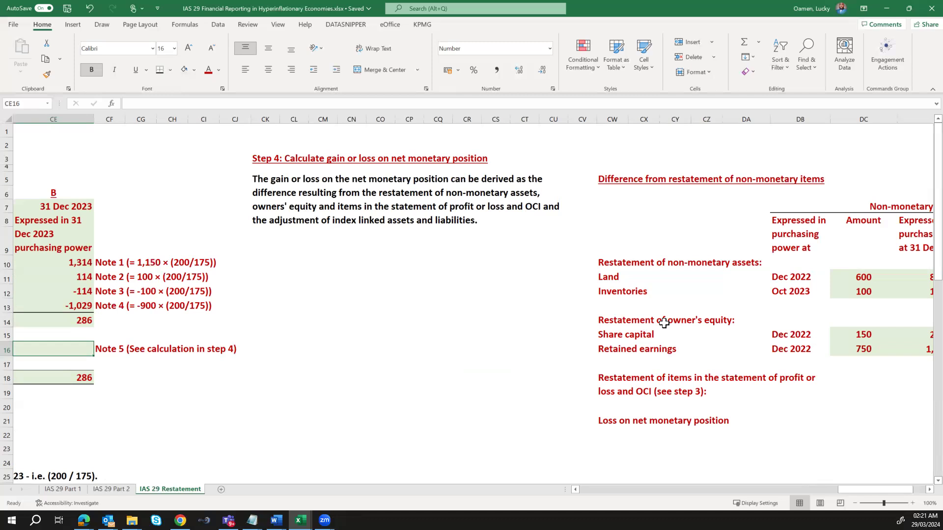
{"action": "left_click", "coordinate": [430, 365]}
{"action": "scroll", "coordinate": [430, 365], "scroll_direction": "left", "scroll_amount": 1}
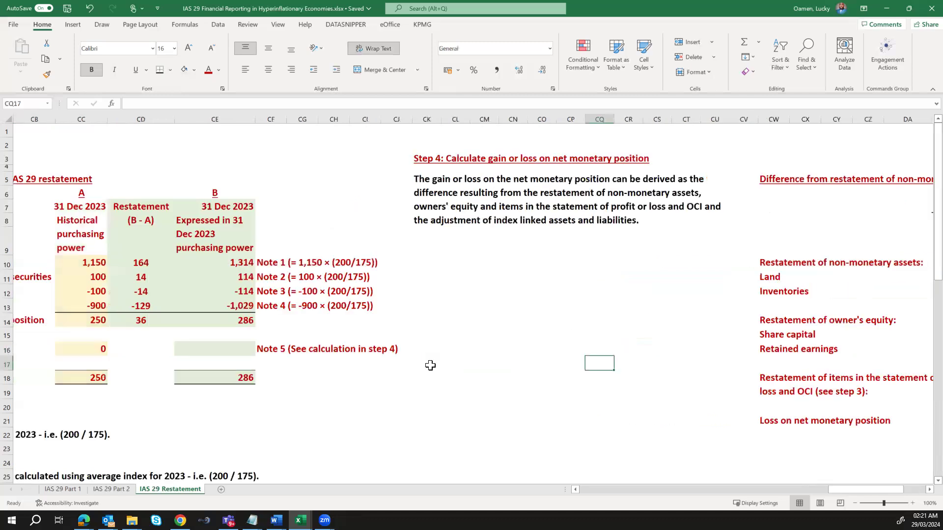
{"action": "left_click", "coordinate": [139, 319]}
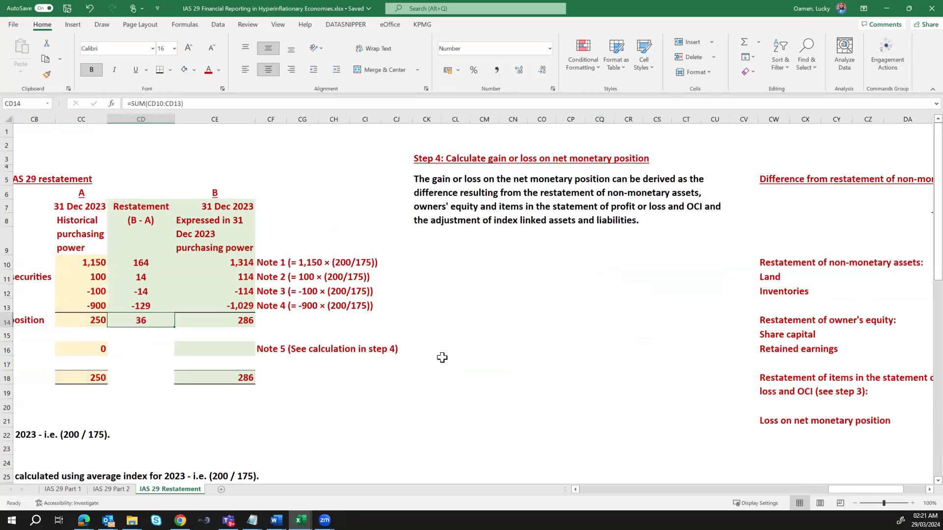
{"action": "scroll", "coordinate": [442, 357], "scroll_direction": "right", "scroll_amount": 3}
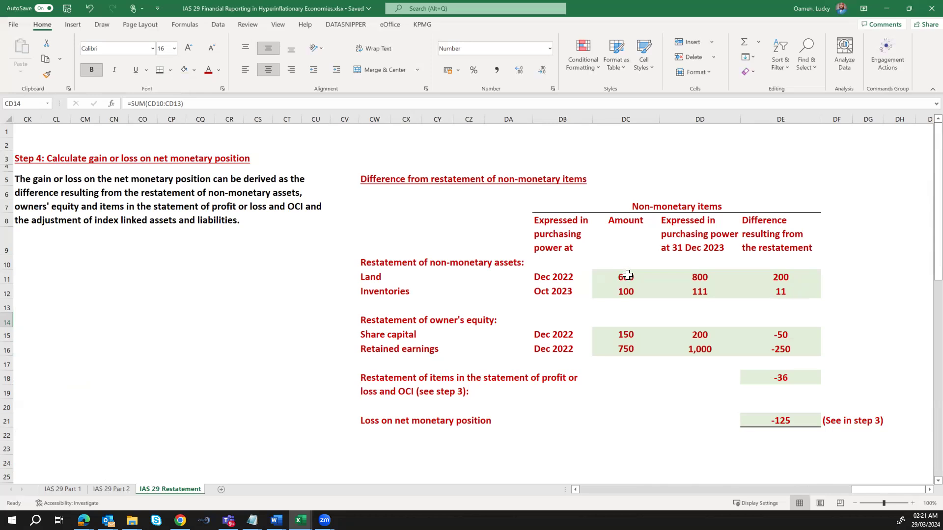
Examine the Step 4 non-monetary items table: the dates, amounts, restated amounts and differences for assets, owner's equity and profit or loss items
{"action": "left_click_drag", "start_coordinate": [557, 277], "coordinate": [552, 343]}
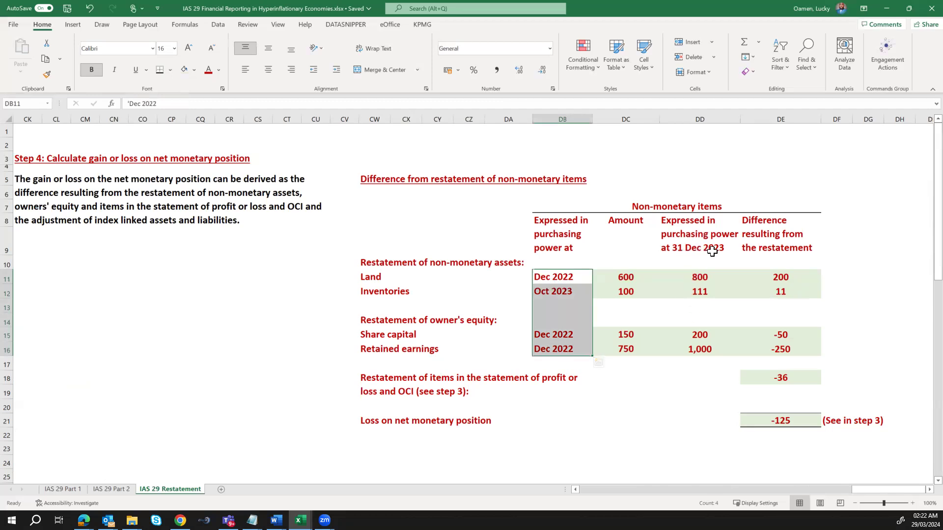
{"action": "left_click", "coordinate": [622, 273]}
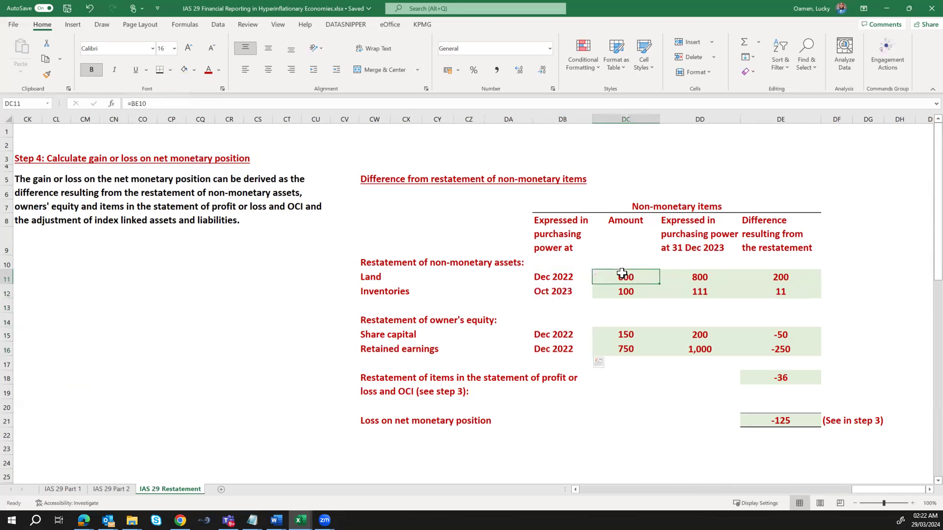
{"action": "left_click", "coordinate": [702, 278]}
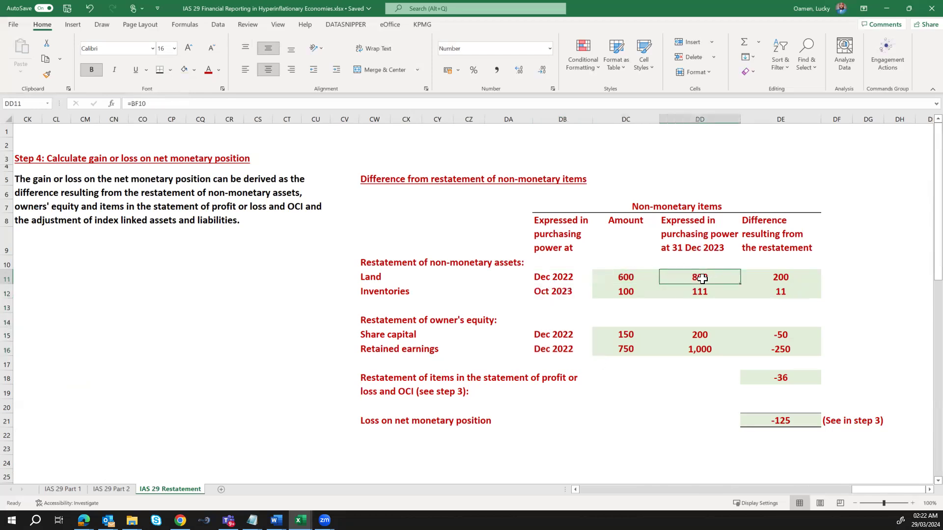
{"action": "left_click", "coordinate": [624, 293]}
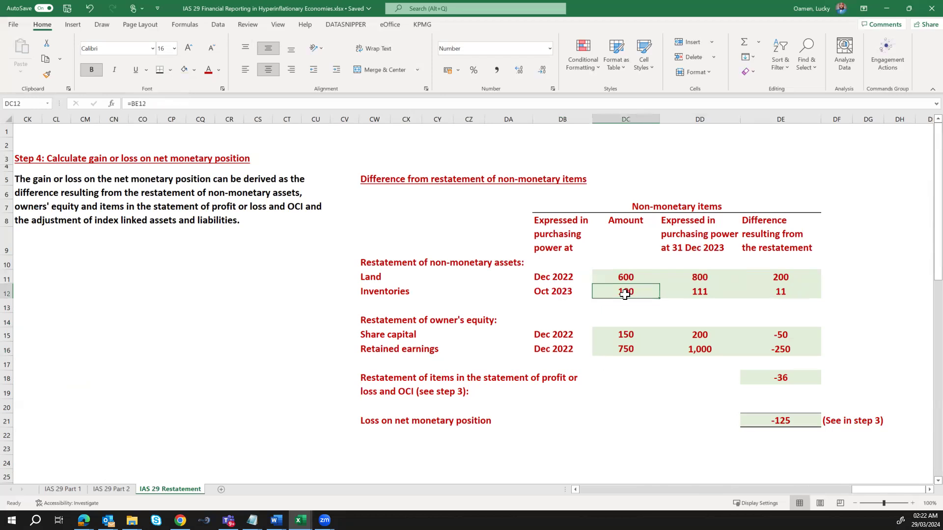
{"action": "left_click", "coordinate": [699, 292]}
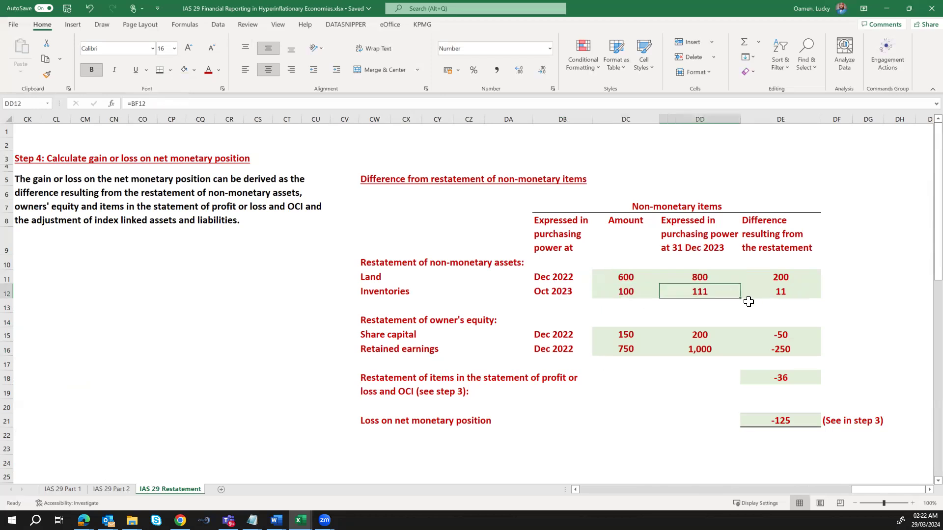
{"action": "left_click", "coordinate": [784, 279]}
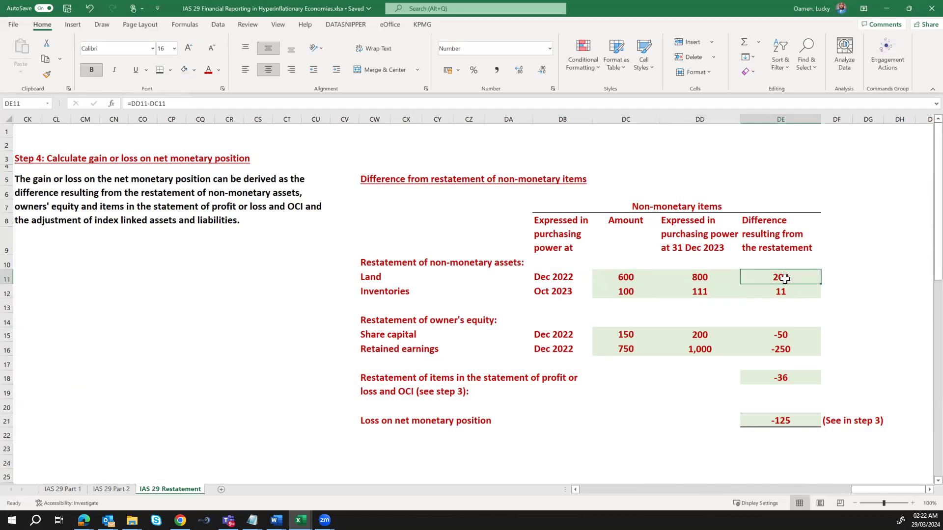
{"action": "left_click", "coordinate": [784, 291]}
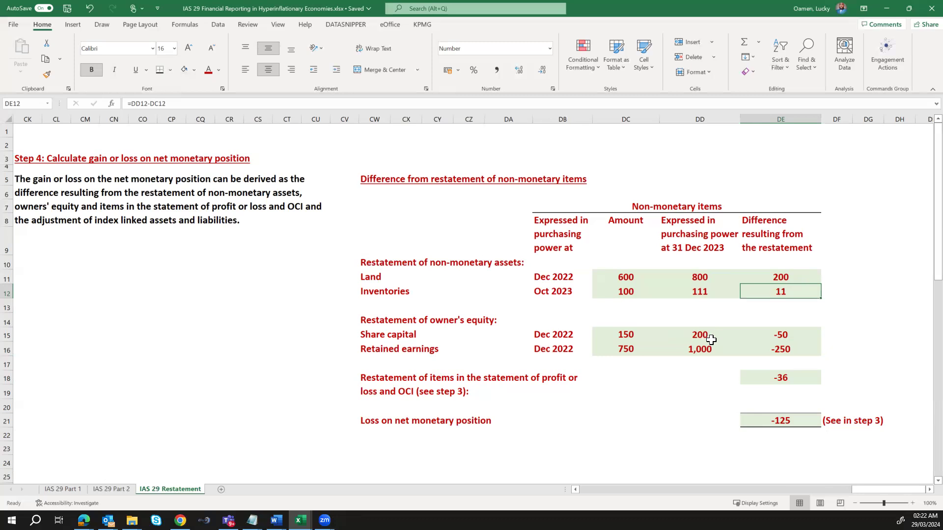
{"action": "left_click", "coordinate": [784, 339]}
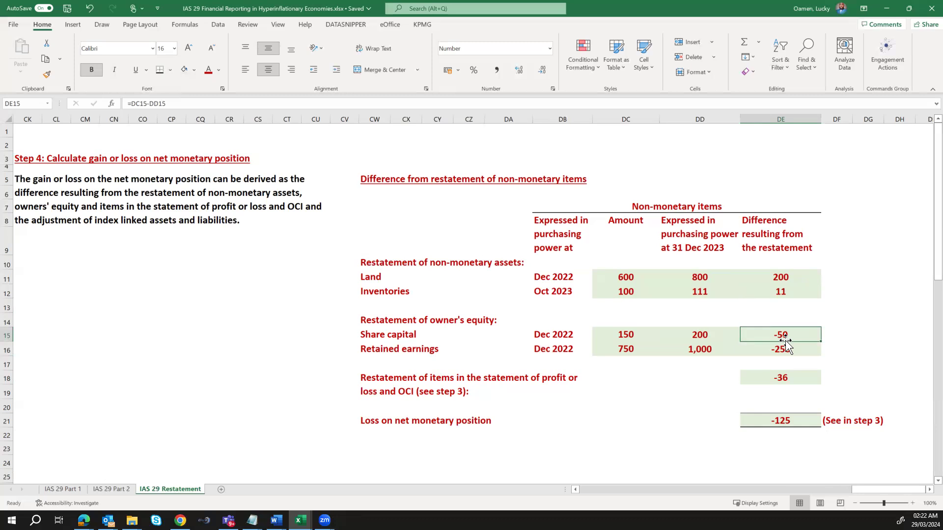
{"action": "left_click", "coordinate": [786, 378]}
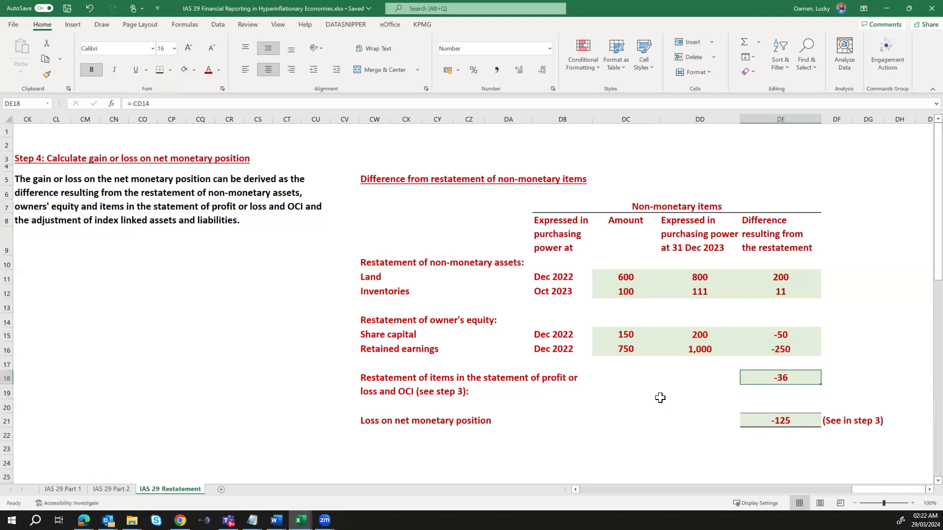
Link the loss on net monetary position in CE16 of the Step 3 statement to the Step 4 result with =DE21
{"action": "scroll", "coordinate": [660, 398], "scroll_direction": "left", "scroll_amount": 6}
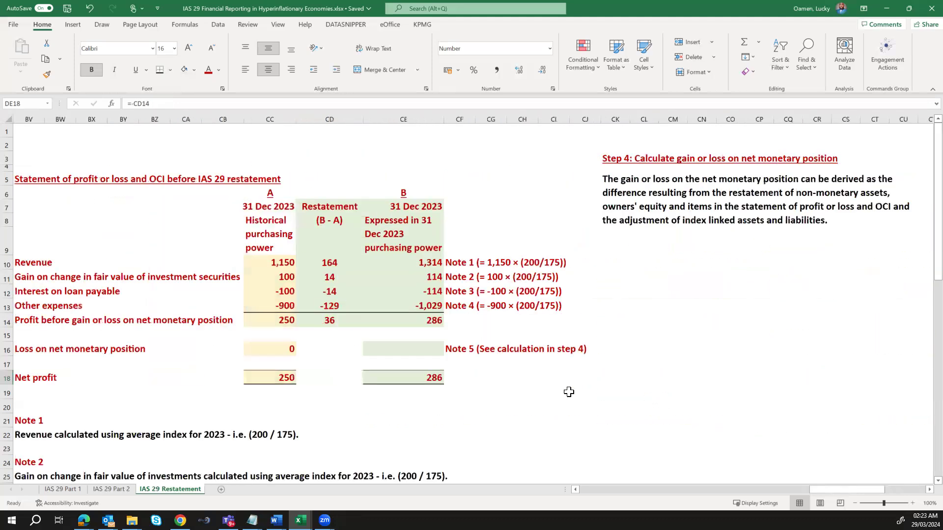
{"action": "scroll", "coordinate": [565, 391], "scroll_direction": "left", "scroll_amount": 1}
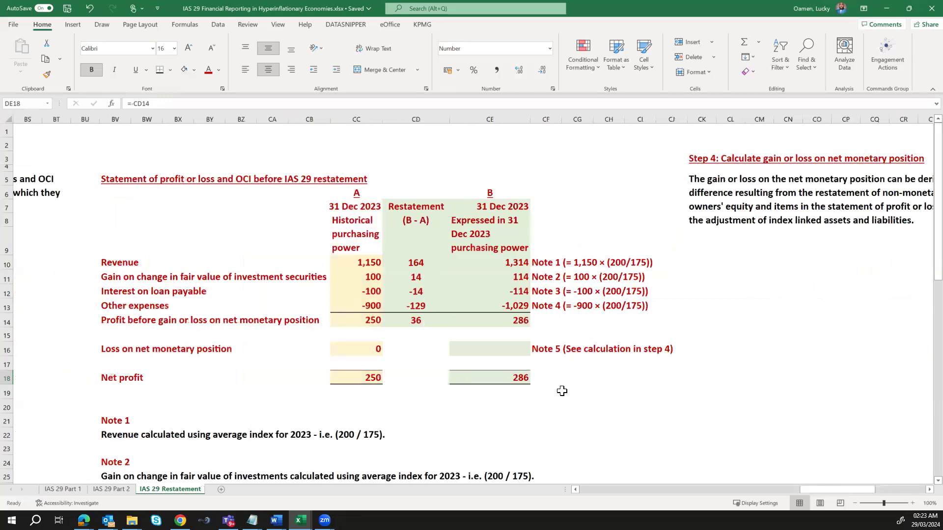
{"action": "left_click", "coordinate": [498, 355]}
{"action": "type", "text": "="}
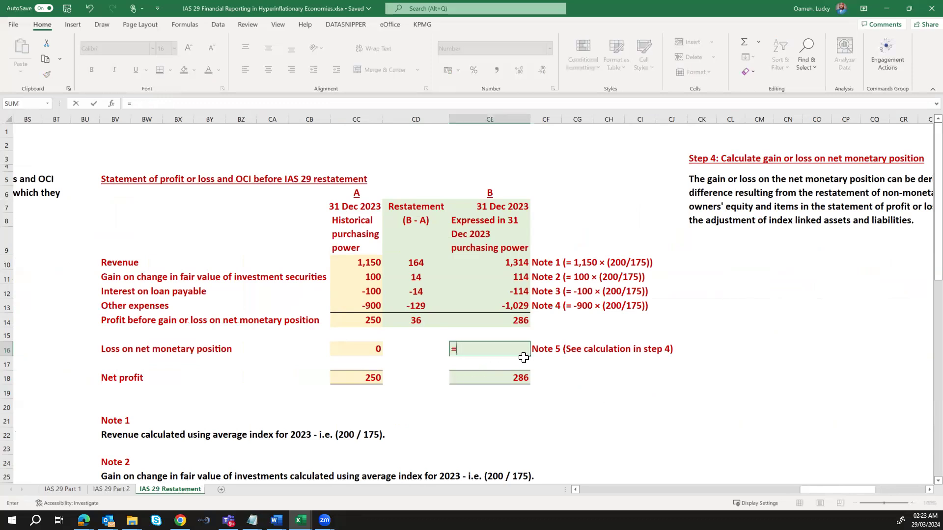
{"action": "scroll", "coordinate": [585, 360], "scroll_direction": "right", "scroll_amount": 7}
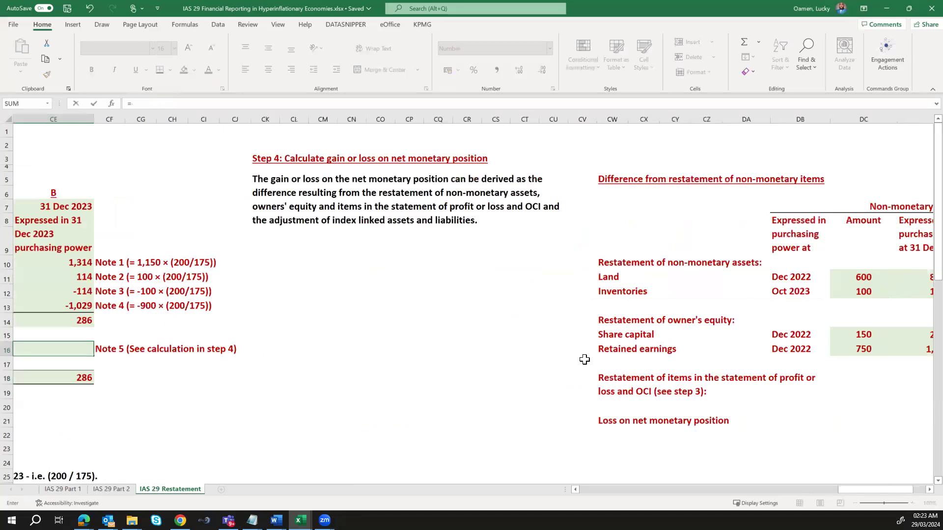
{"action": "left_click", "coordinate": [699, 422]}
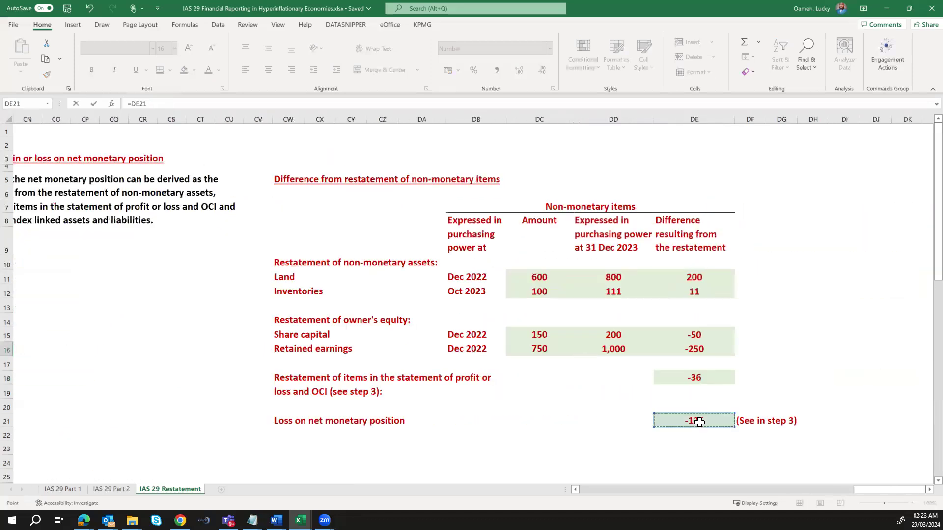
{"action": "key", "text": "Return"}
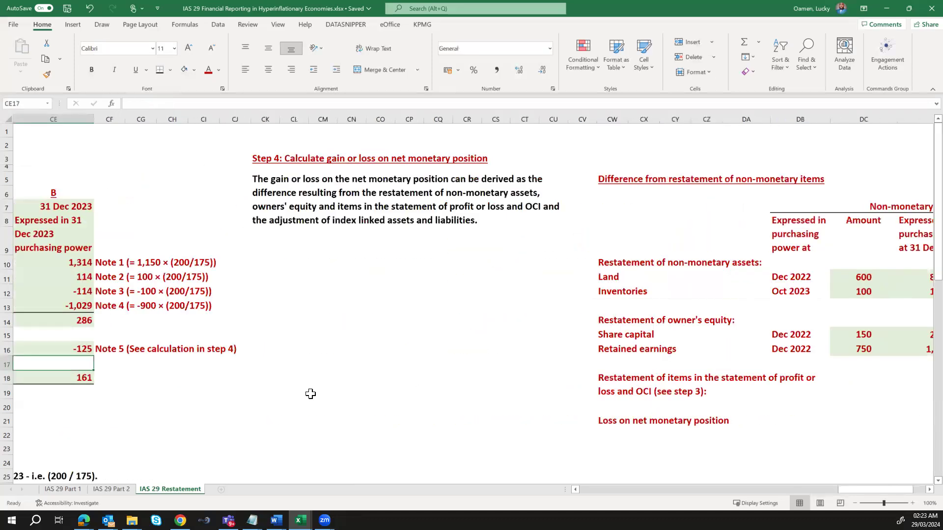
{"action": "scroll", "coordinate": [311, 394], "scroll_direction": "left", "scroll_amount": 5}
{"action": "scroll", "coordinate": [310, 393], "scroll_direction": "left", "scroll_amount": 2}
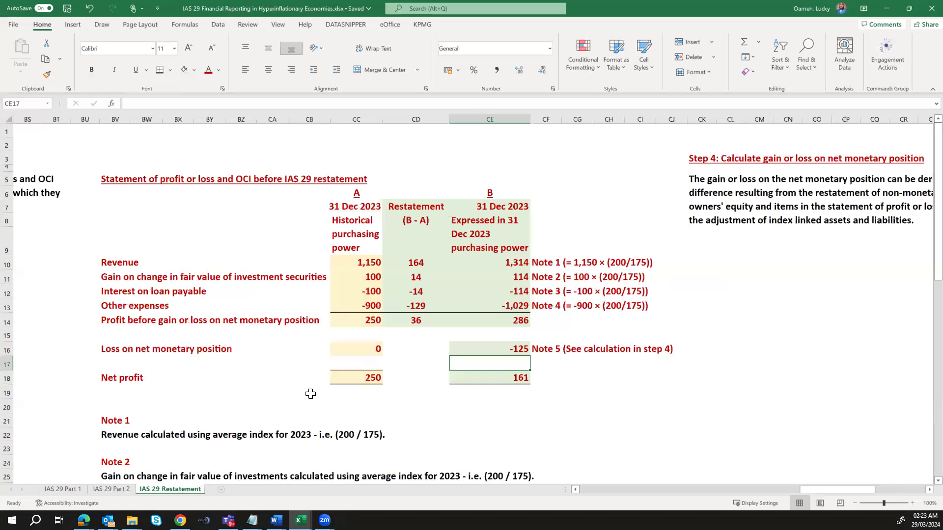